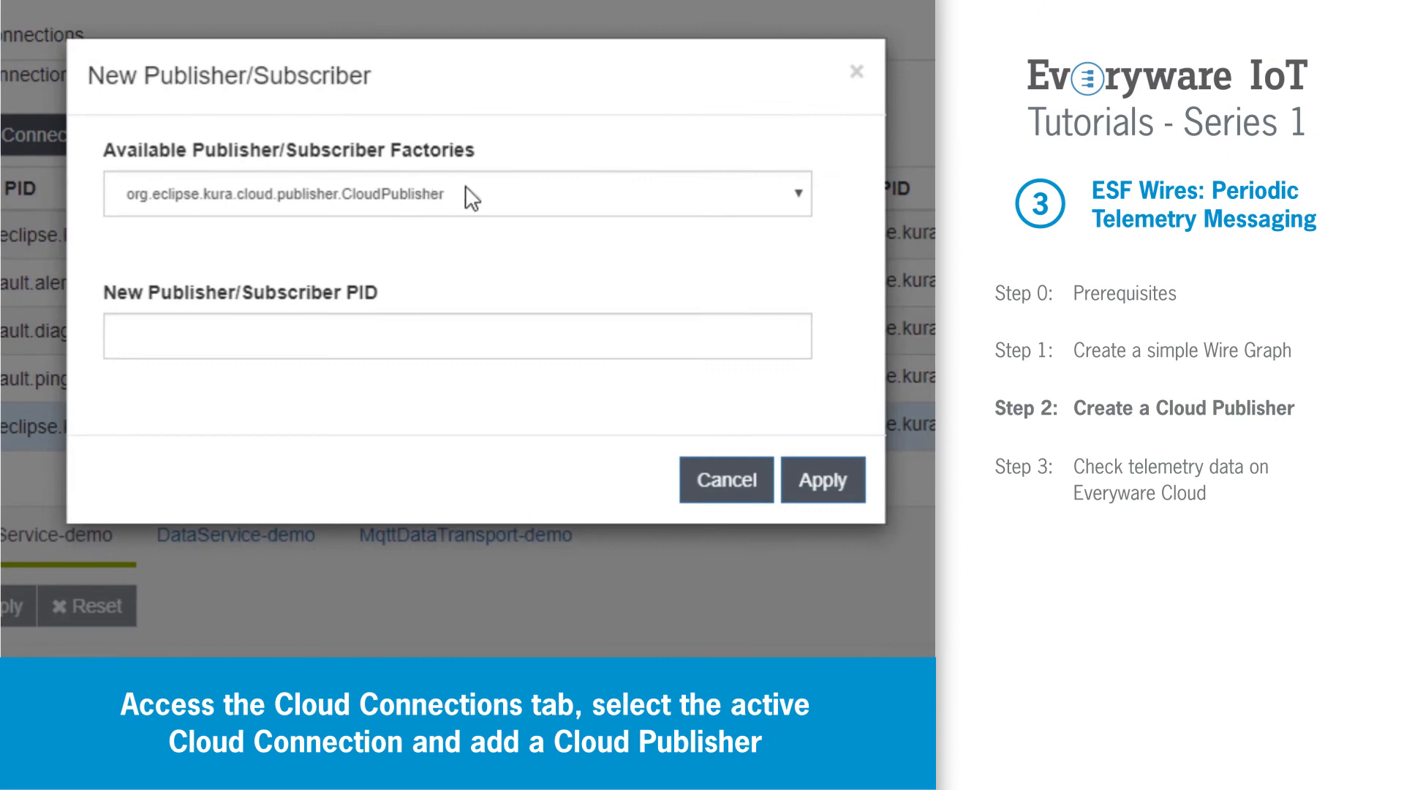
Create a publisher from the org.eclipse.kura.cloud.publisher.CloudPublisher factory with the PID RawDataPublisher.
left_click(456, 225)
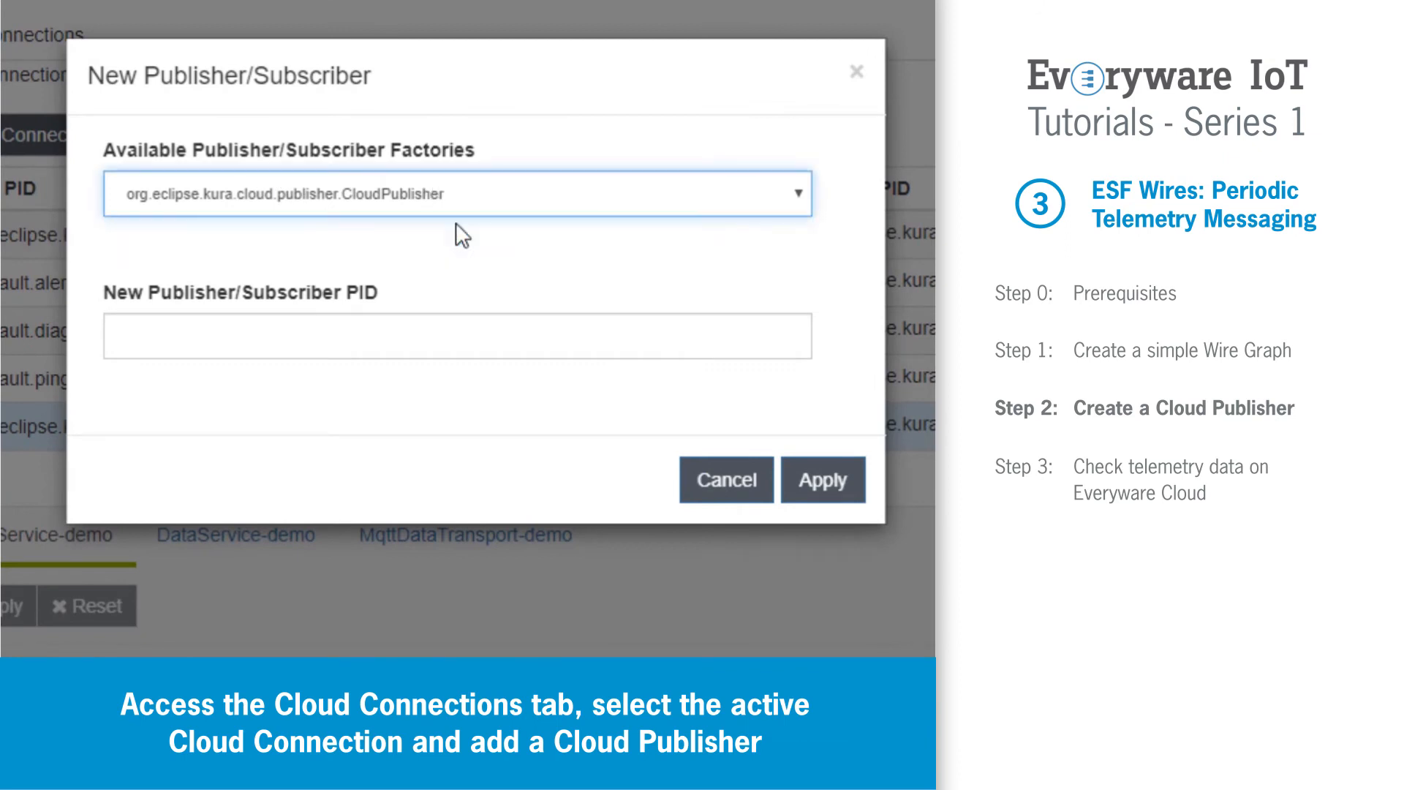
left_click(415, 337)
type("RawData")
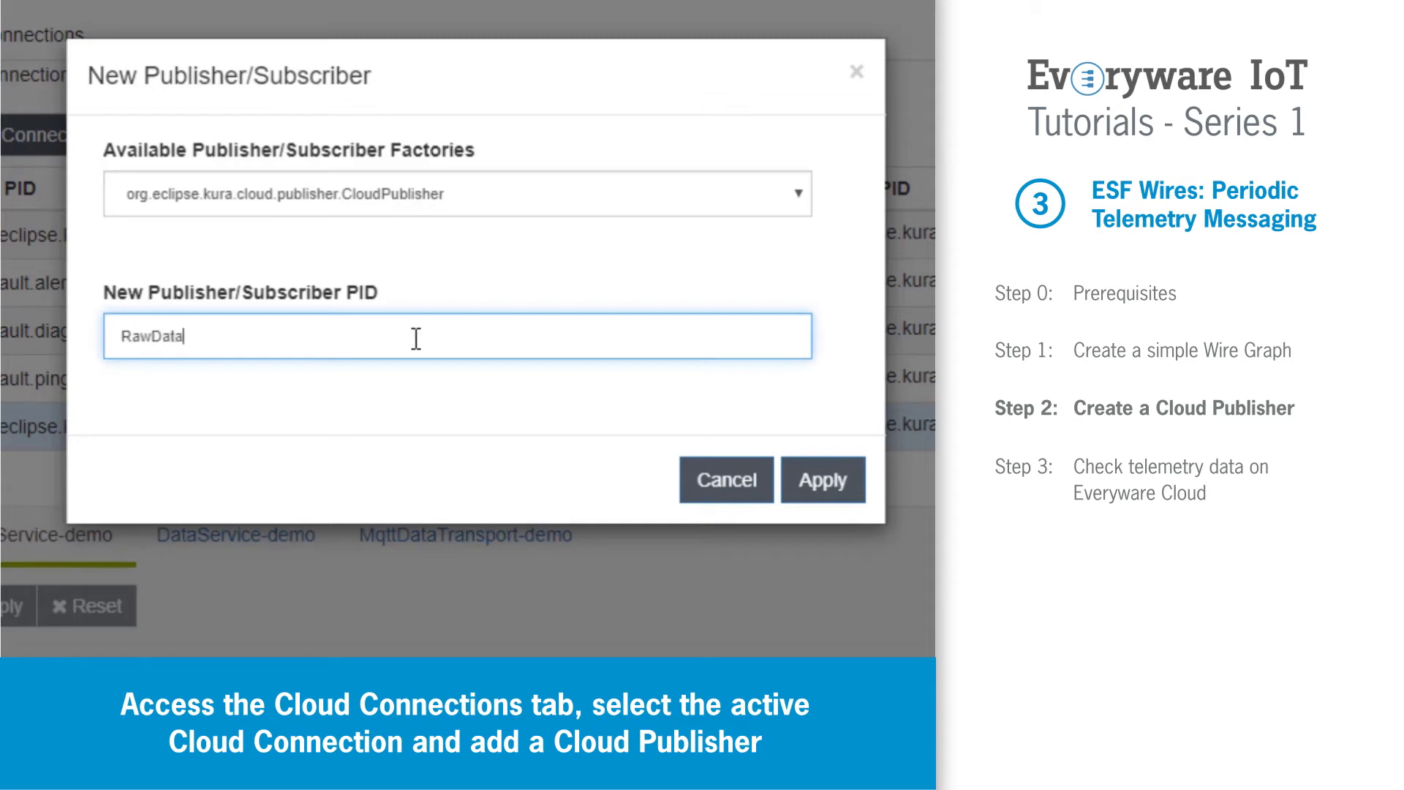
type("Publisher")
left_click(822, 479)
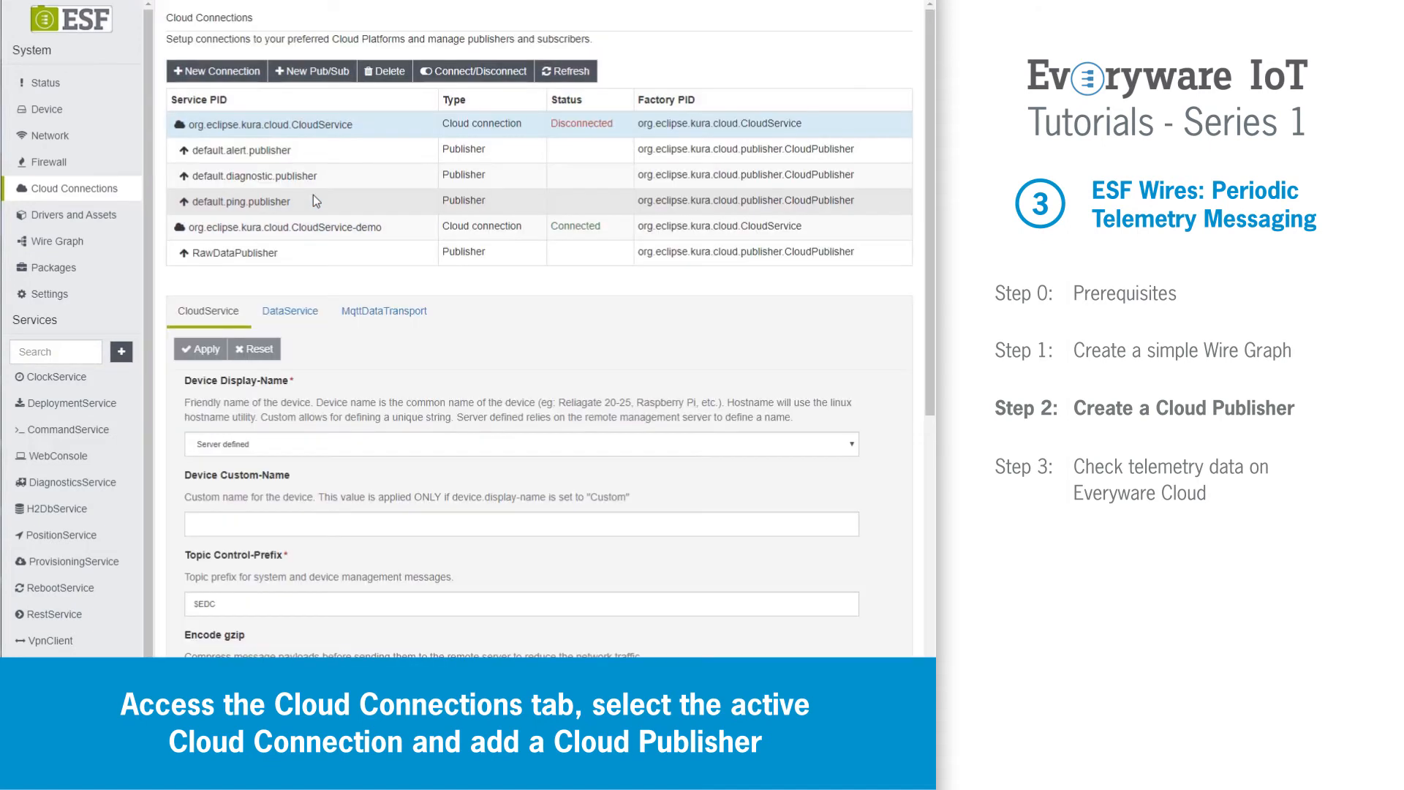
Configure RawDataPublisher with application ID DEMO and application topic data/raw/$assetName, and apply the configuration.
left_click(278, 252)
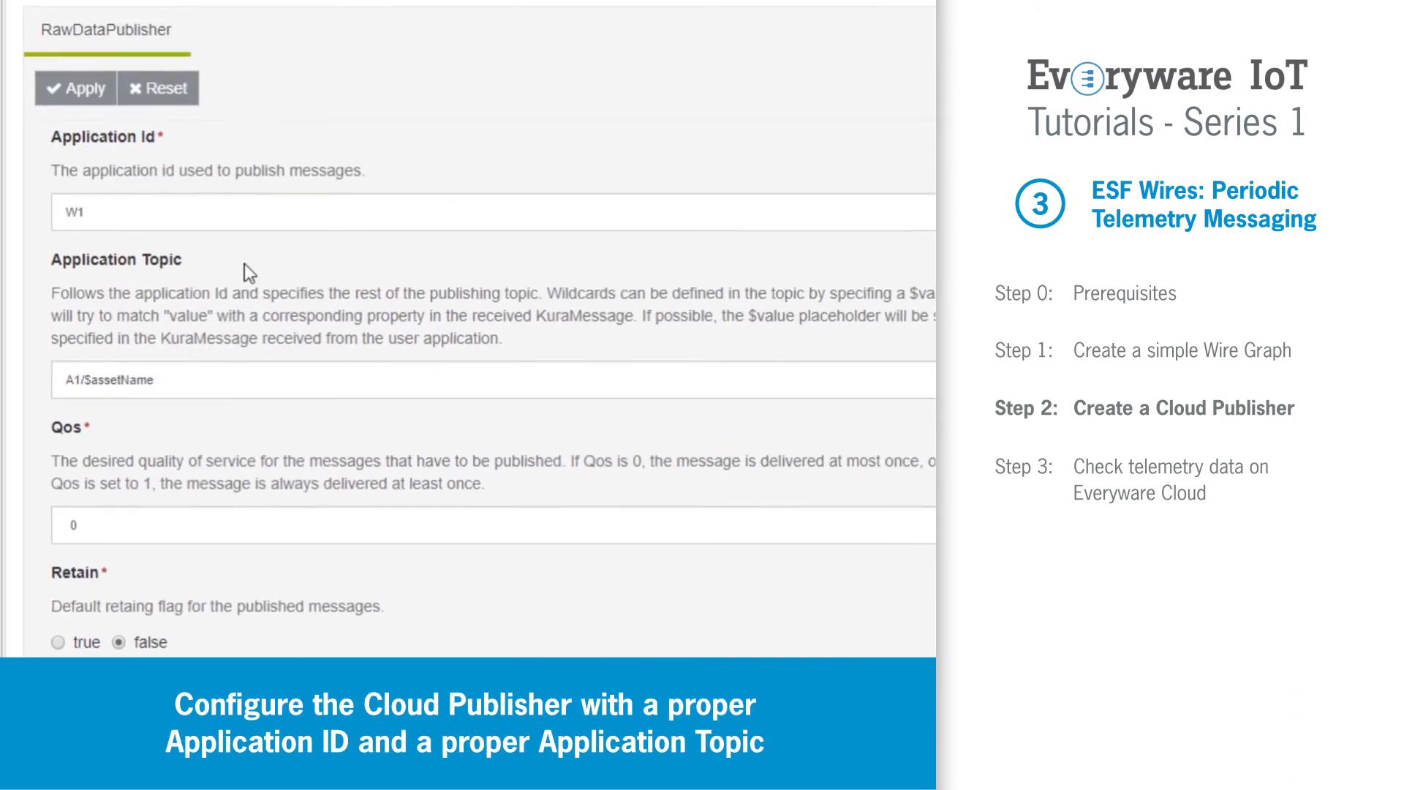
double_click(112, 216)
type("DEMO")
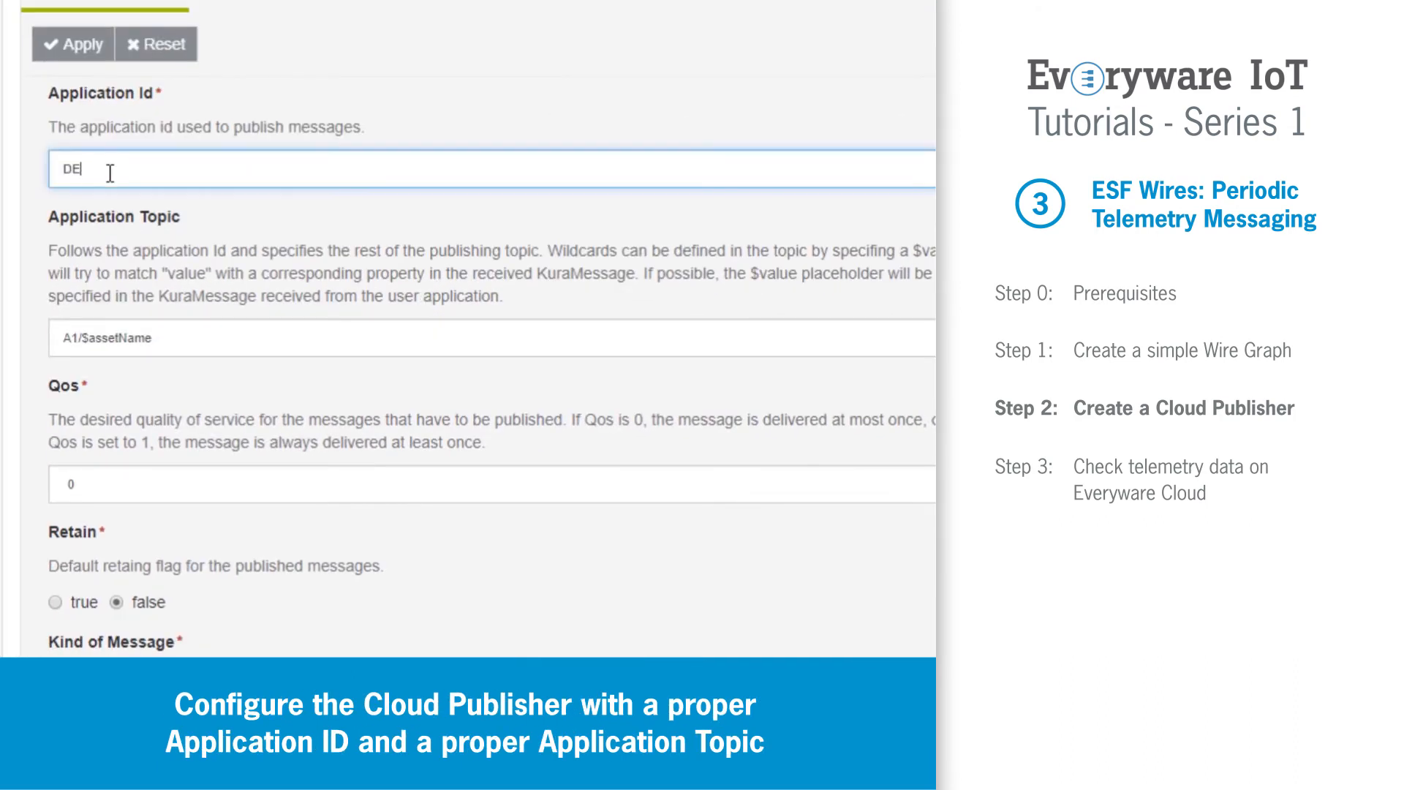
left_click(64, 338)
key("shift+Right")
key("shift+Right")
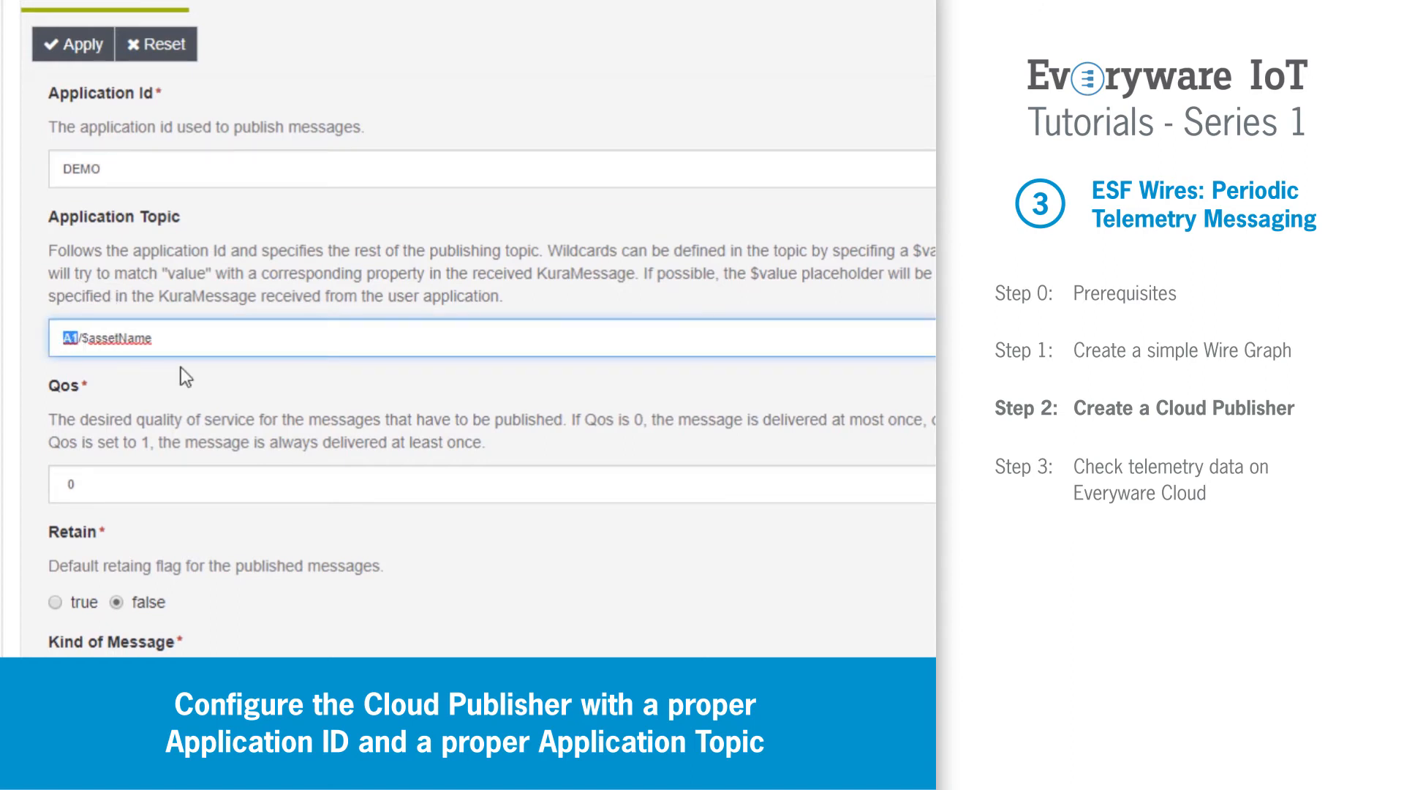
type("data/raw/")
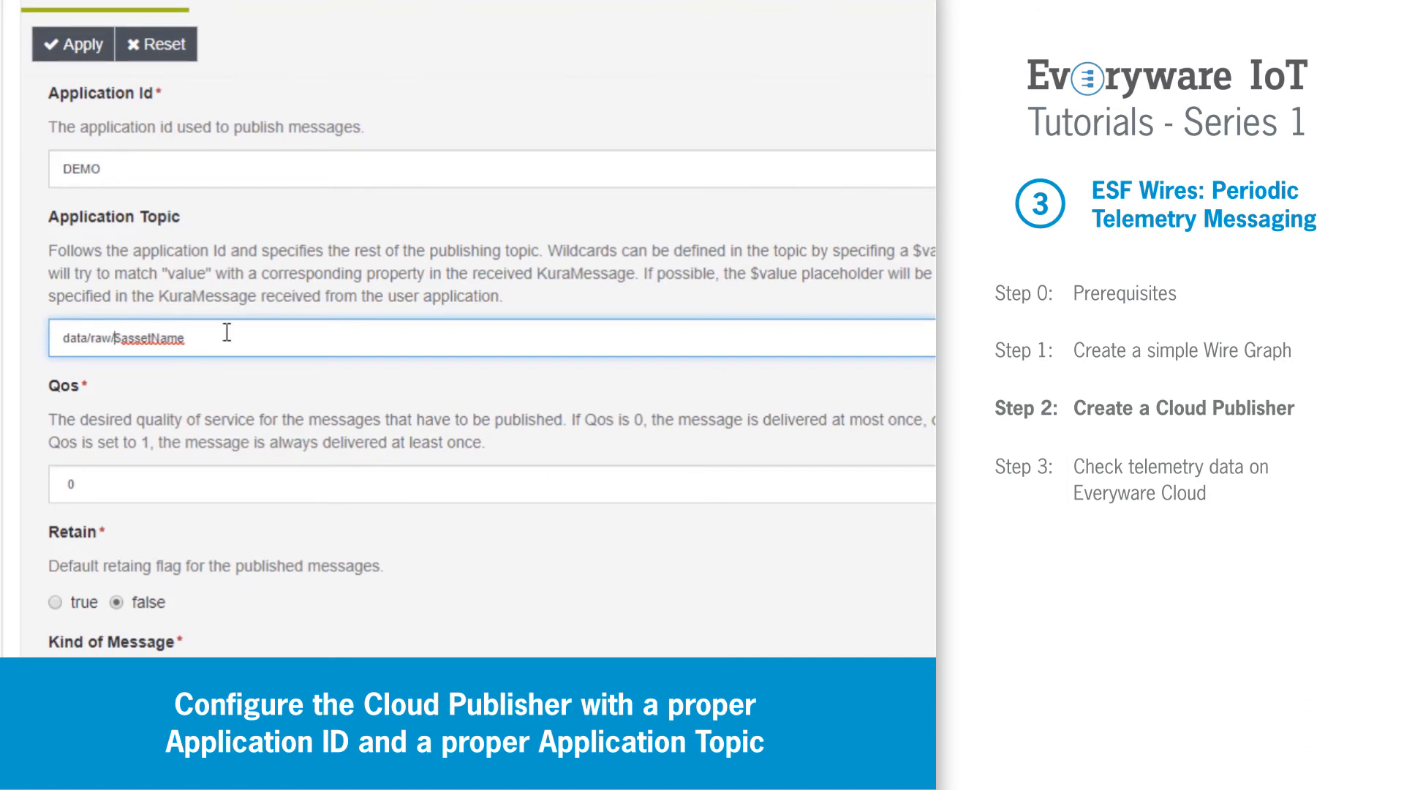
double_click(154, 339)
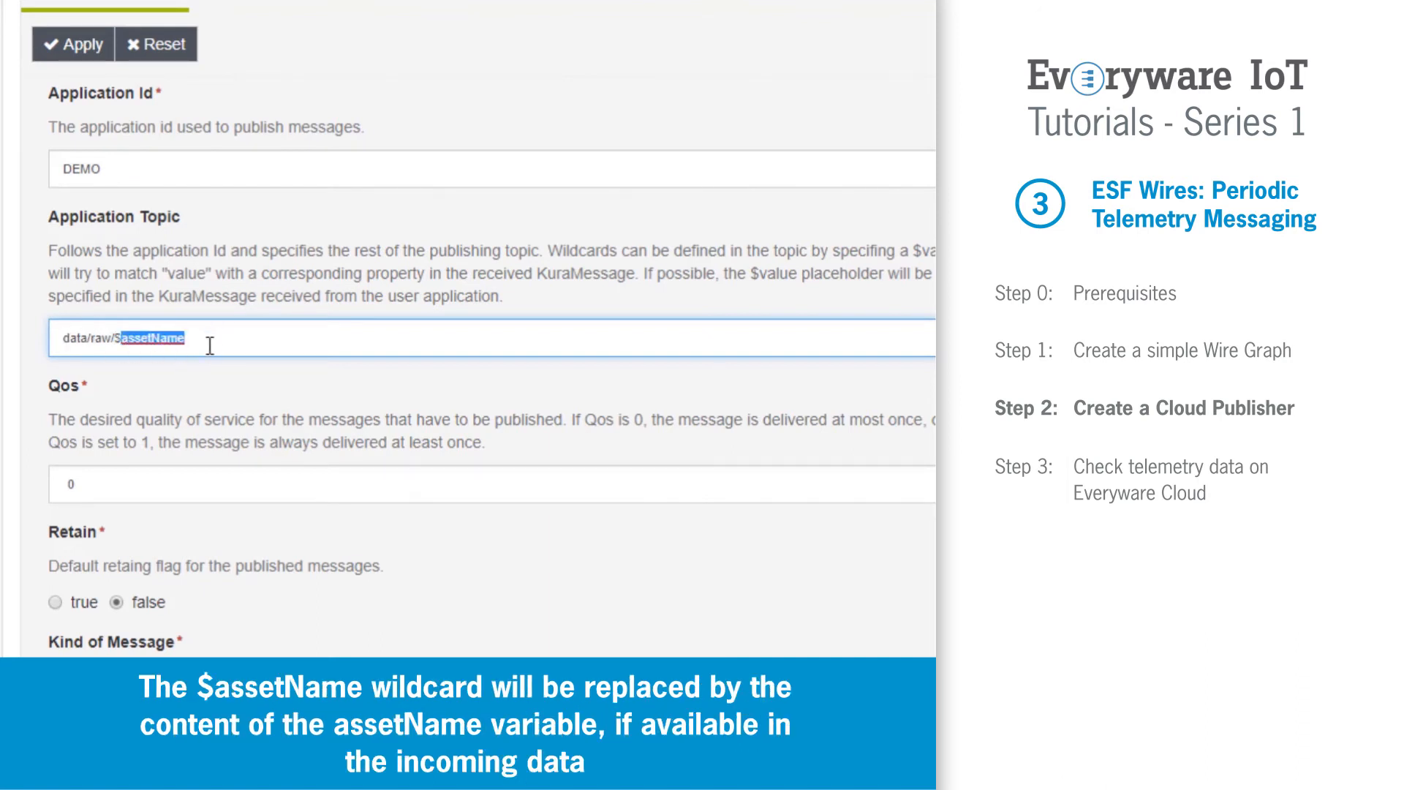
left_click(74, 44)
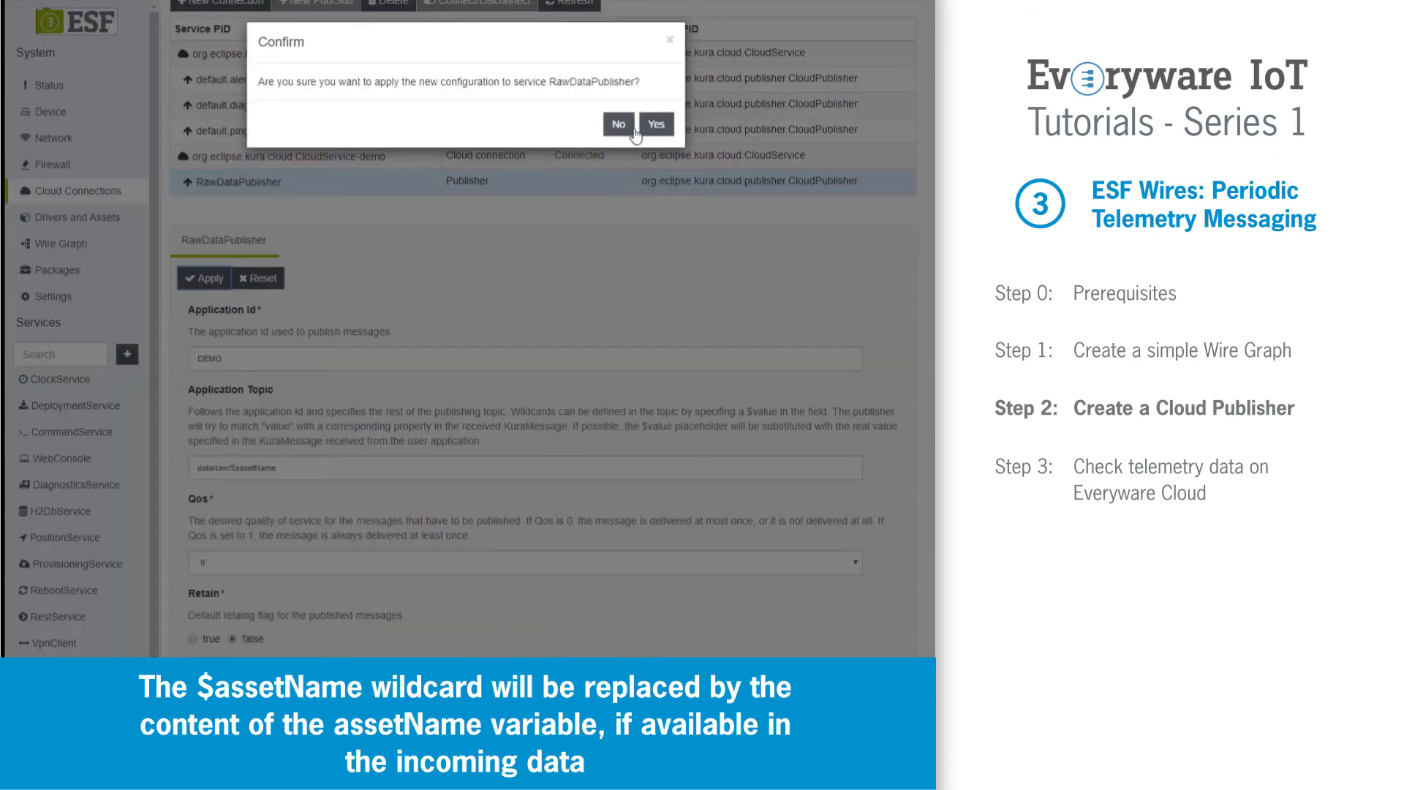
left_click(655, 125)
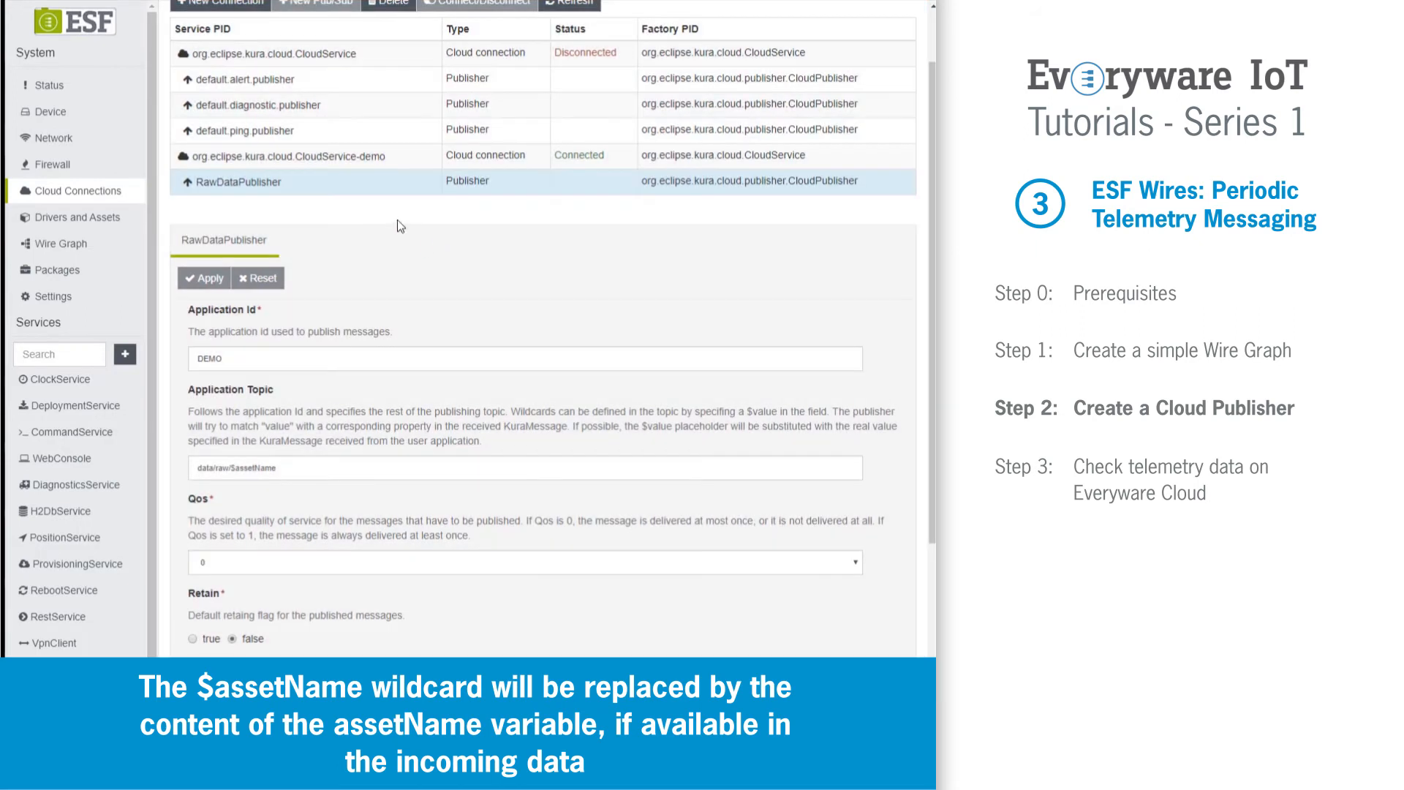
Add a Publisher component named Publisher1 to the Wire Graph, above the Logger.
left_click(64, 242)
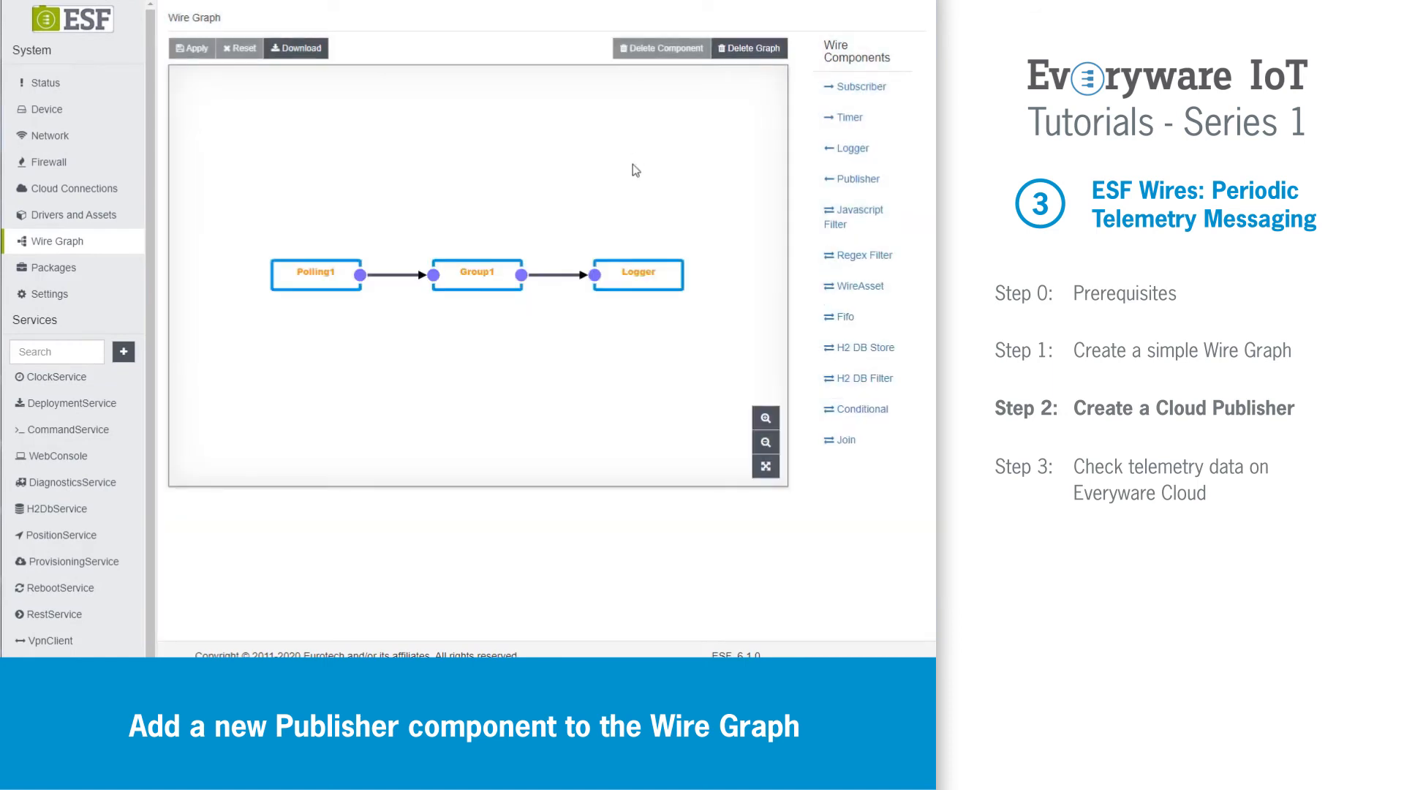
left_click_drag(848, 184, 619, 207)
left_click(402, 109)
type("Publisher1")
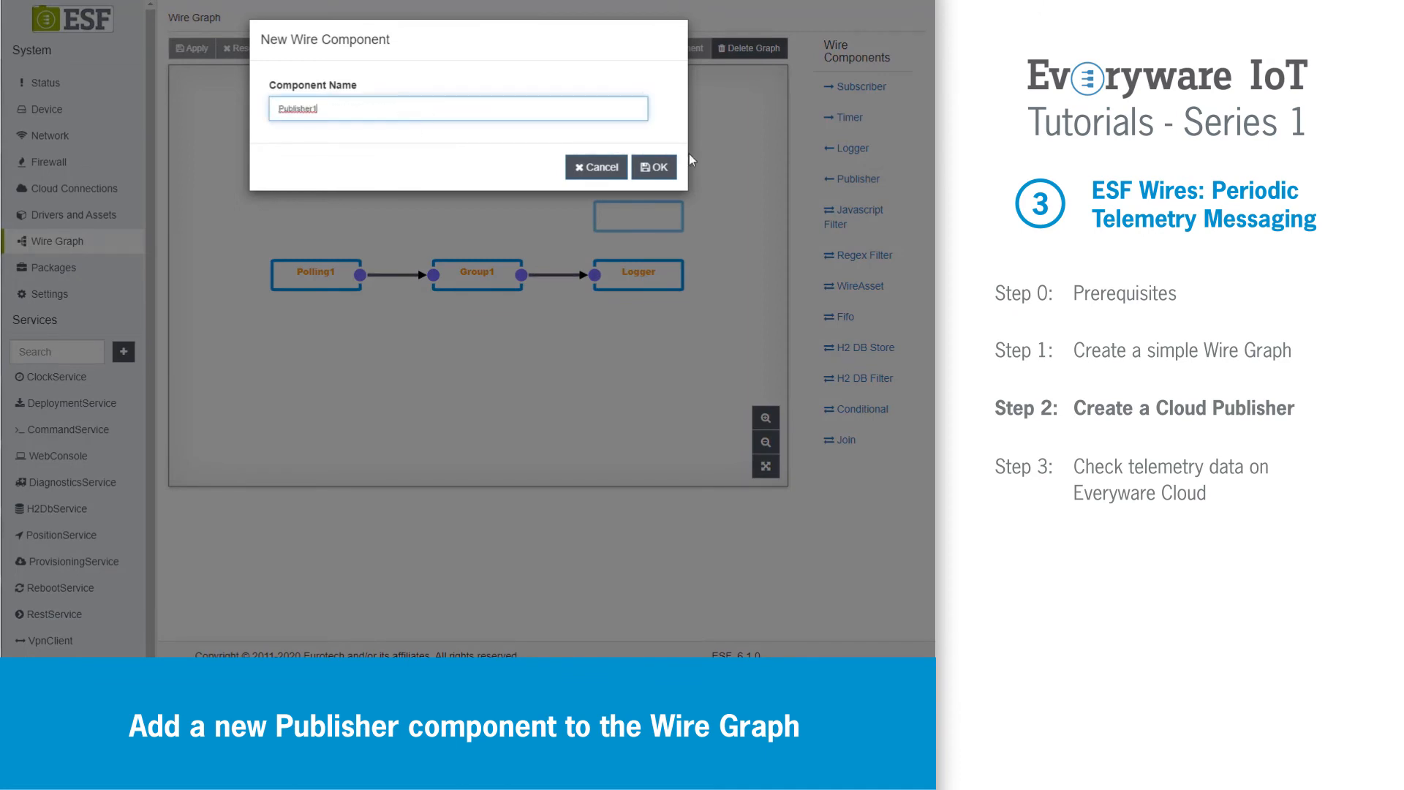
left_click(656, 167)
Set Publisher1's CloudPublisher target filter to (kura.service.pid=RawDataPublisher) and keep its publish position at None.
left_click(638, 216)
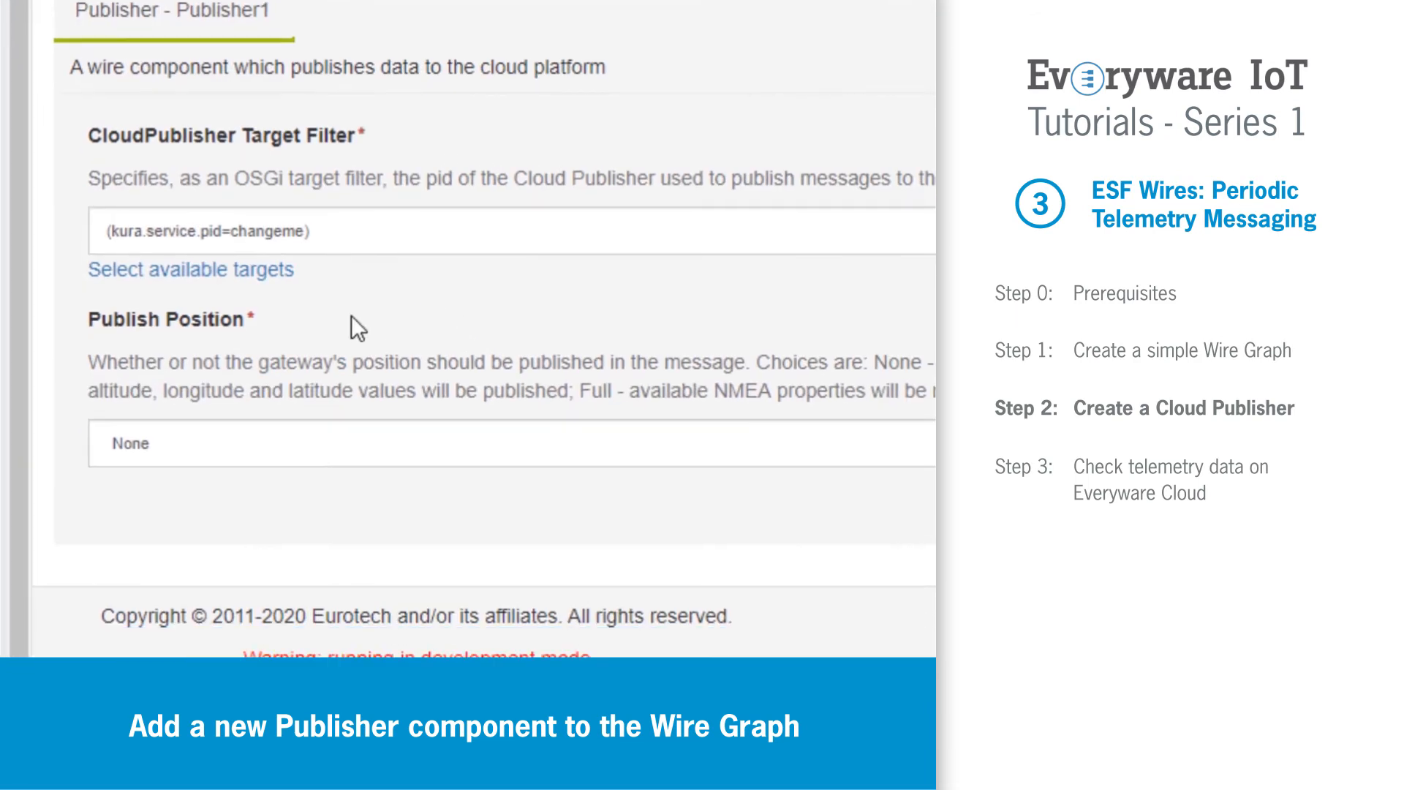
left_click(232, 631)
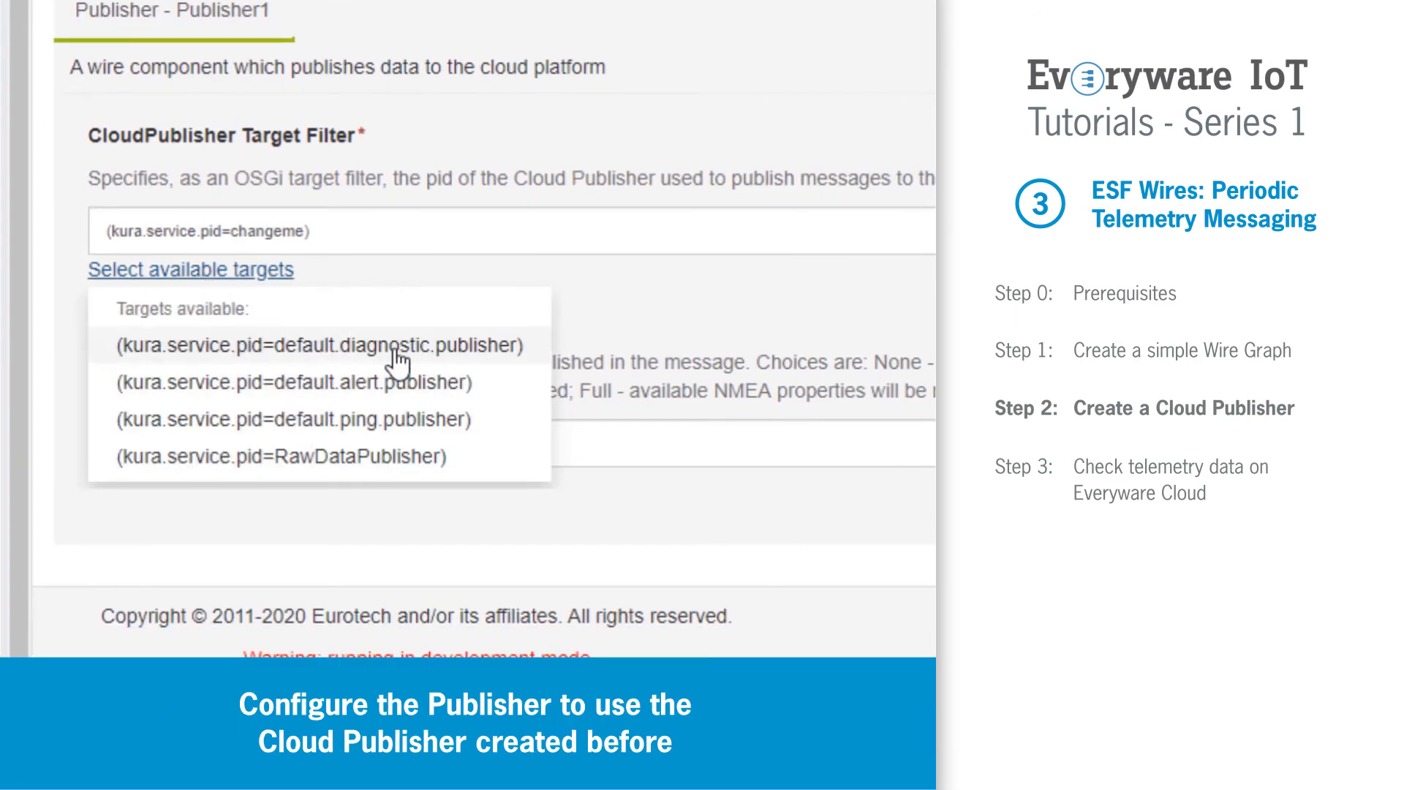
left_click(348, 460)
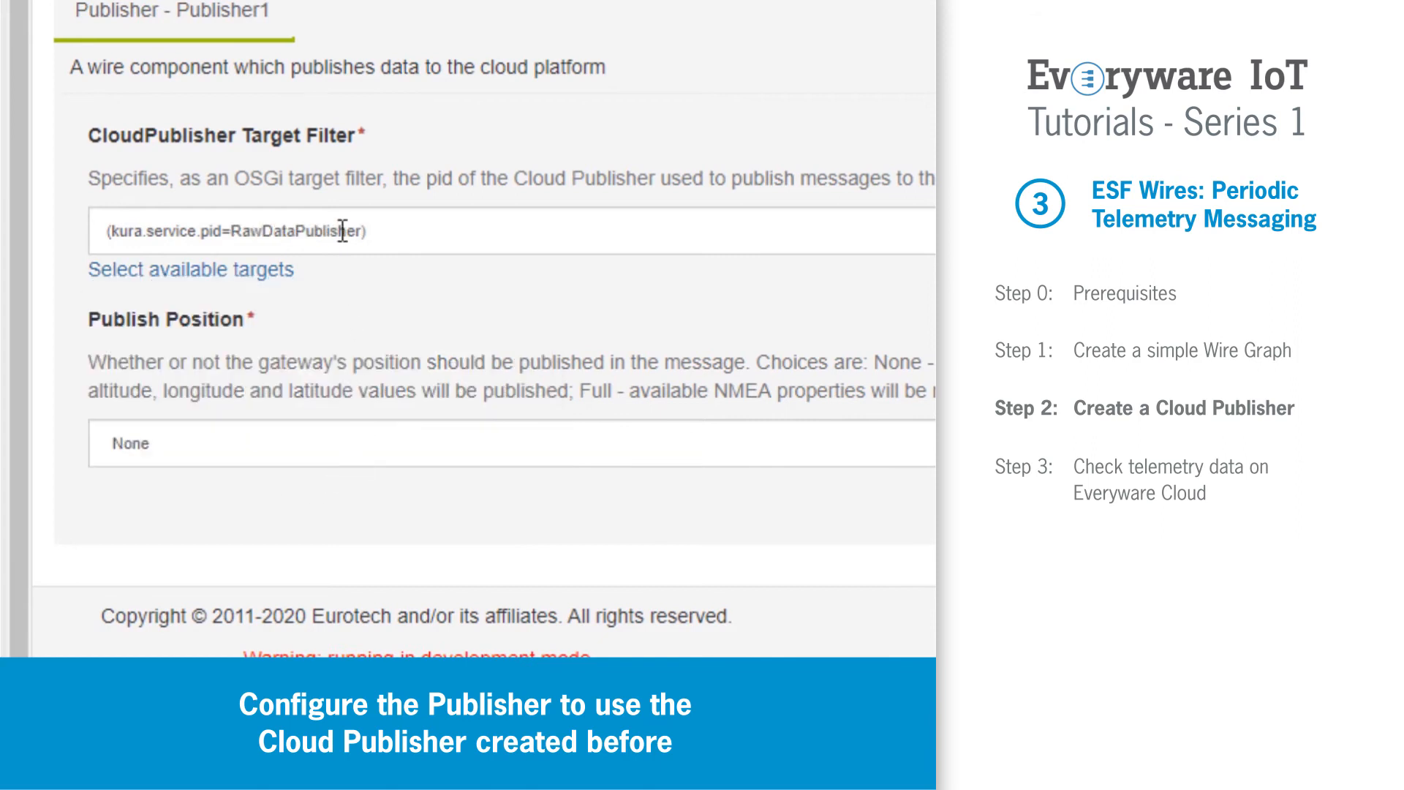
left_click(229, 456)
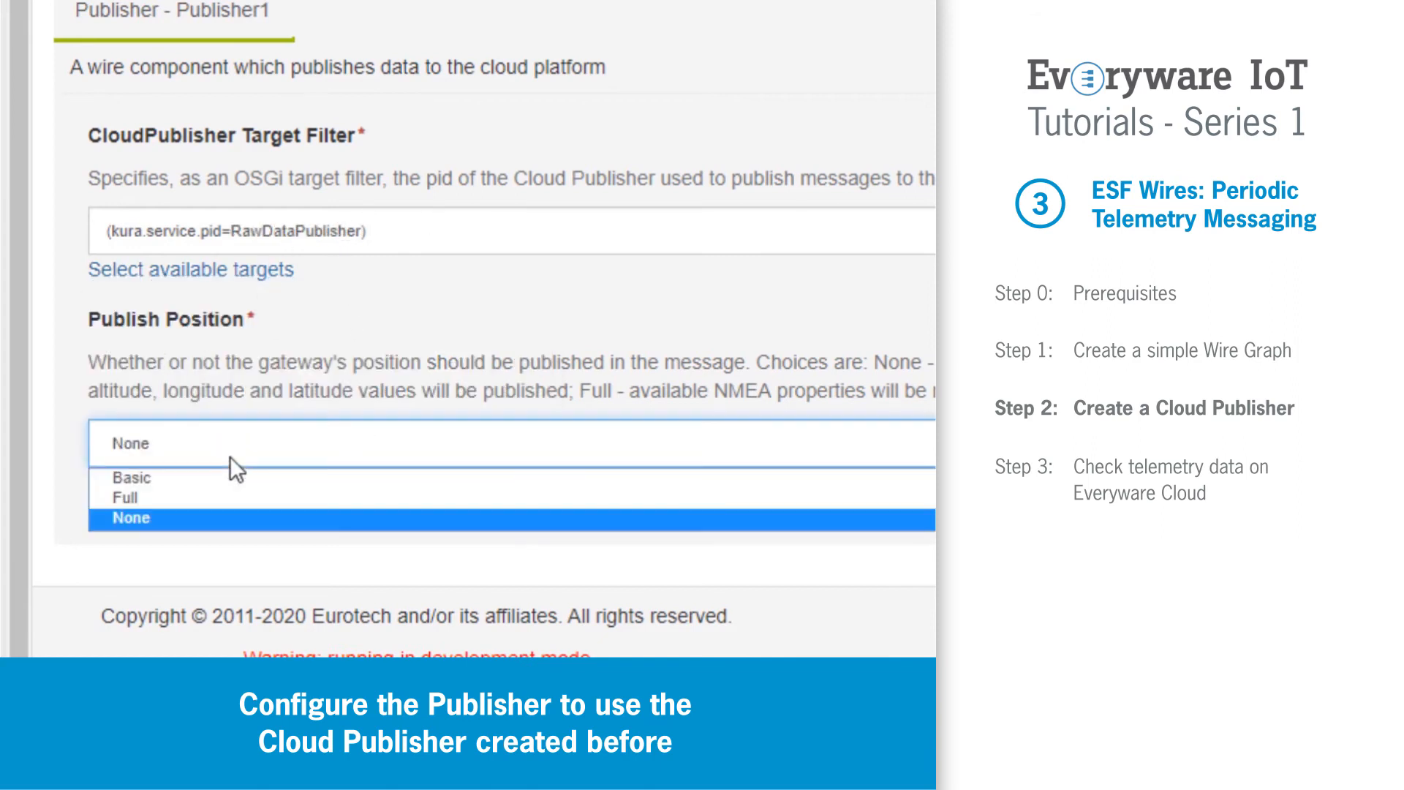
left_click(229, 457)
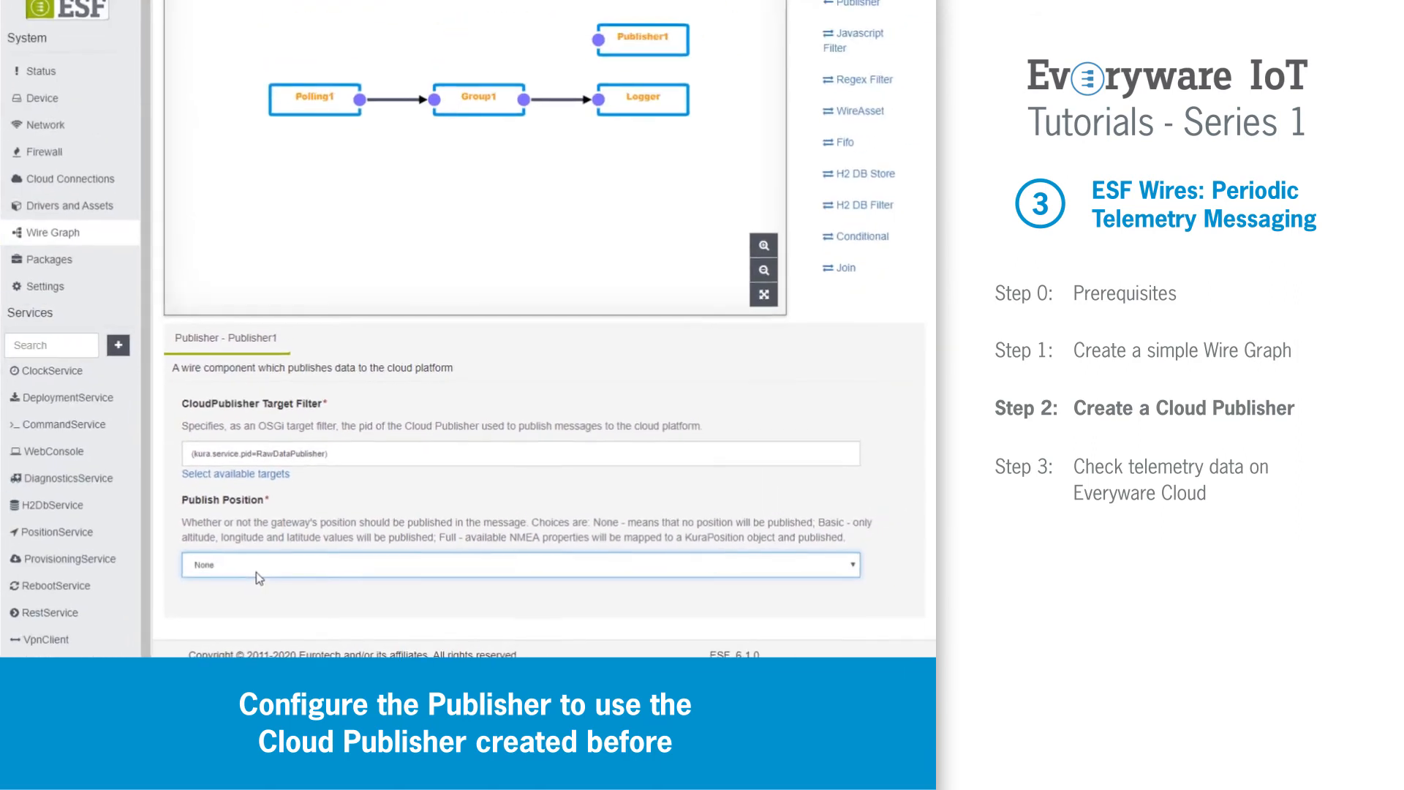
scroll(313, 501, "up", 3)
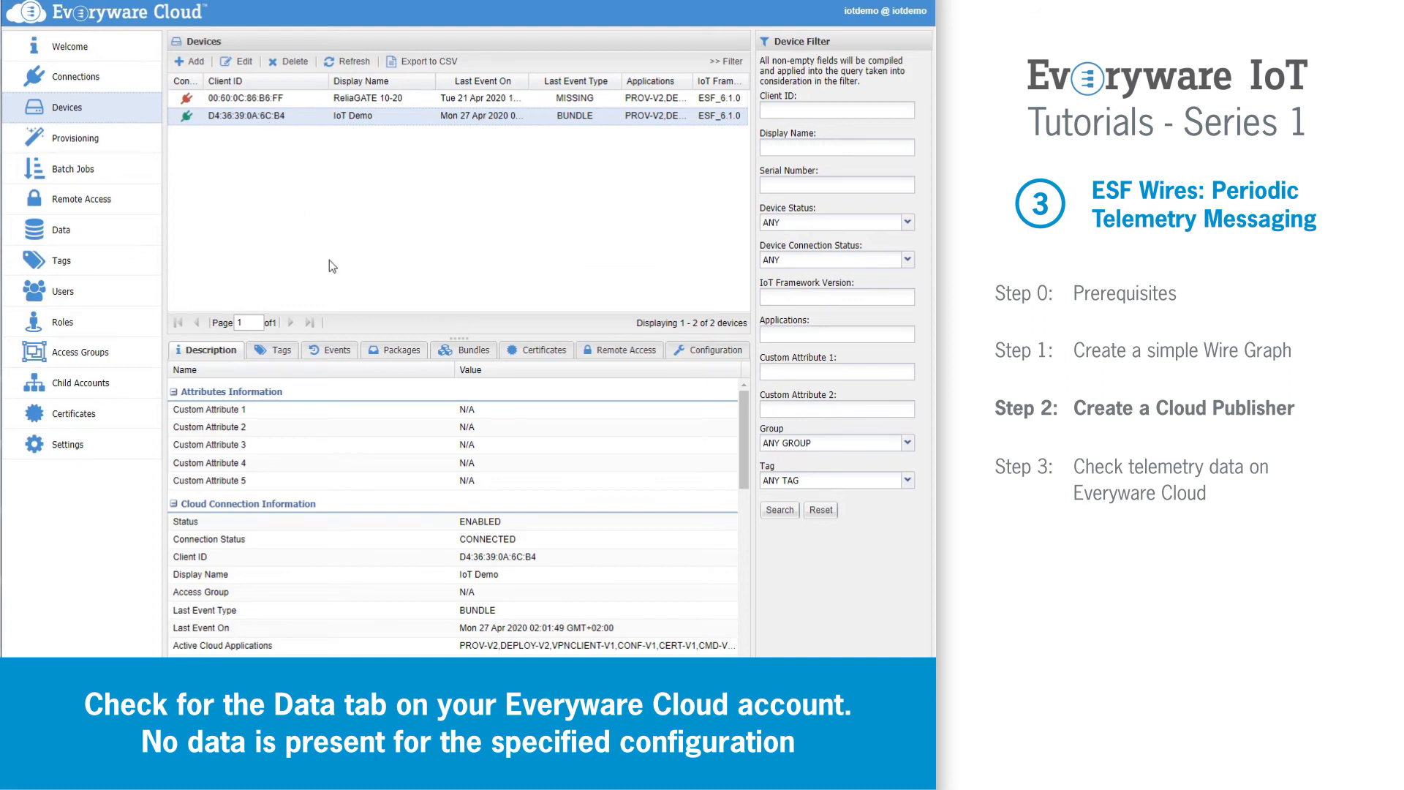
Switch to Everyware Cloud, view the IoT Demo device's events and check the account's published data.
left_click(342, 353)
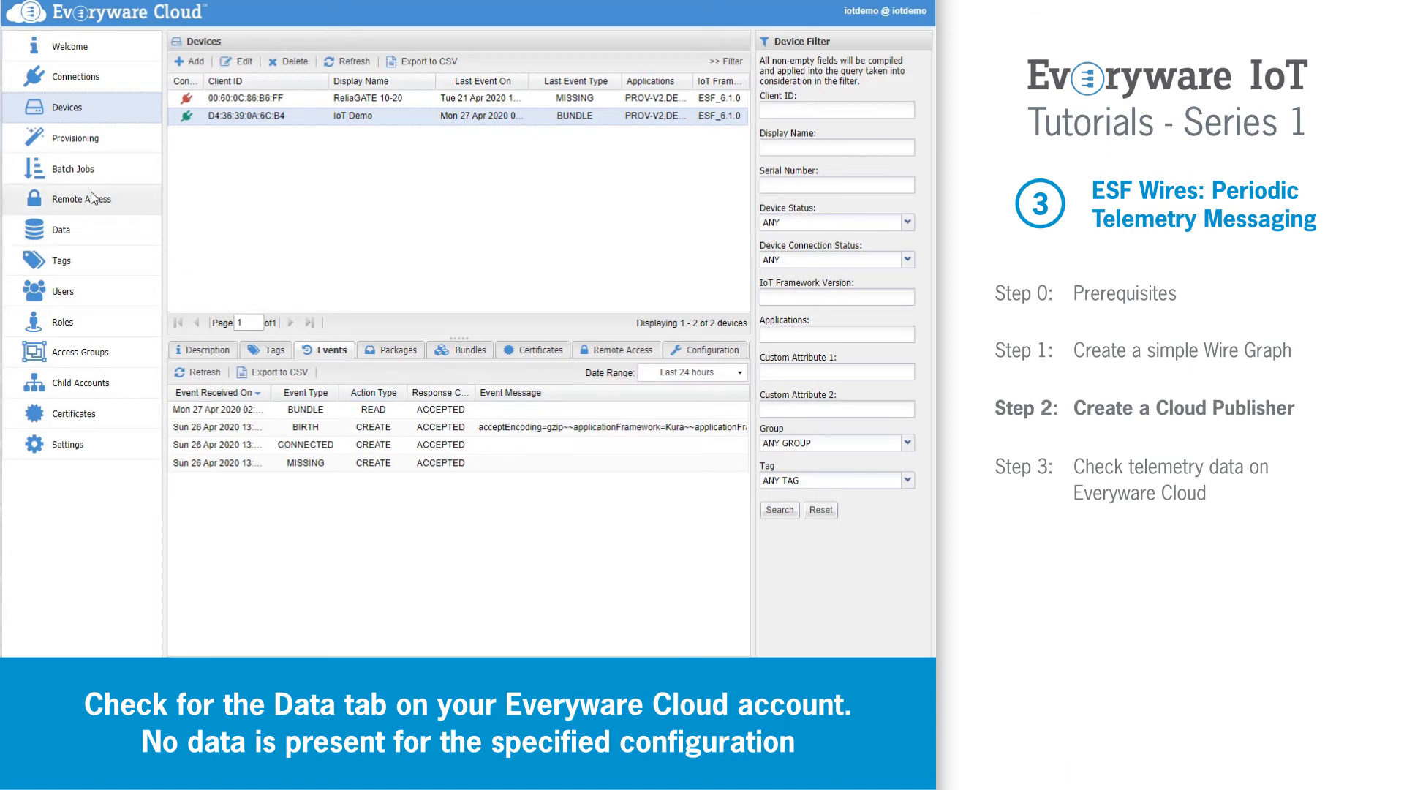
left_click(88, 230)
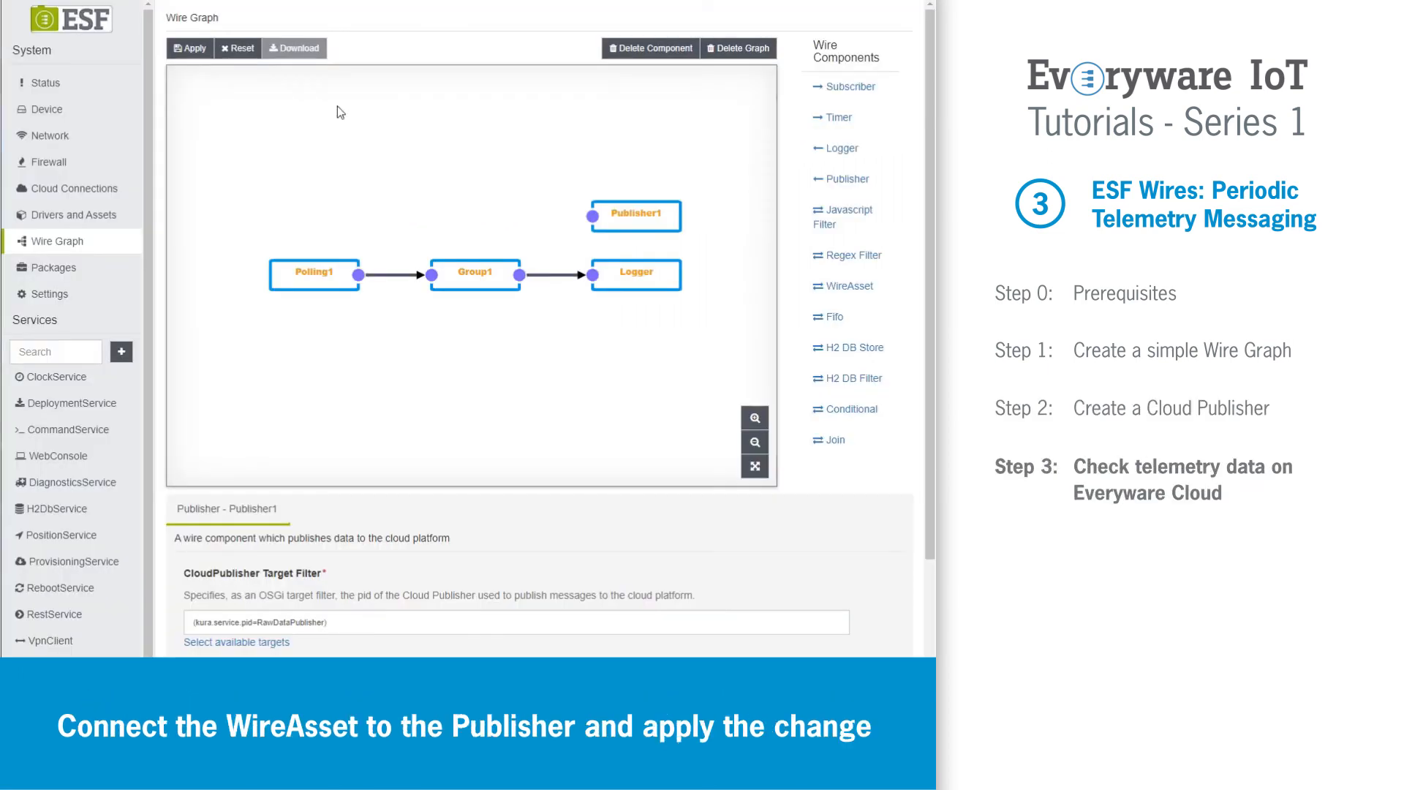
In the ESF Wire Graph, wire Group1's output to Publisher1's input and apply the graph change.
left_click_drag(519, 274, 592, 216)
left_click(188, 59)
left_click(647, 122)
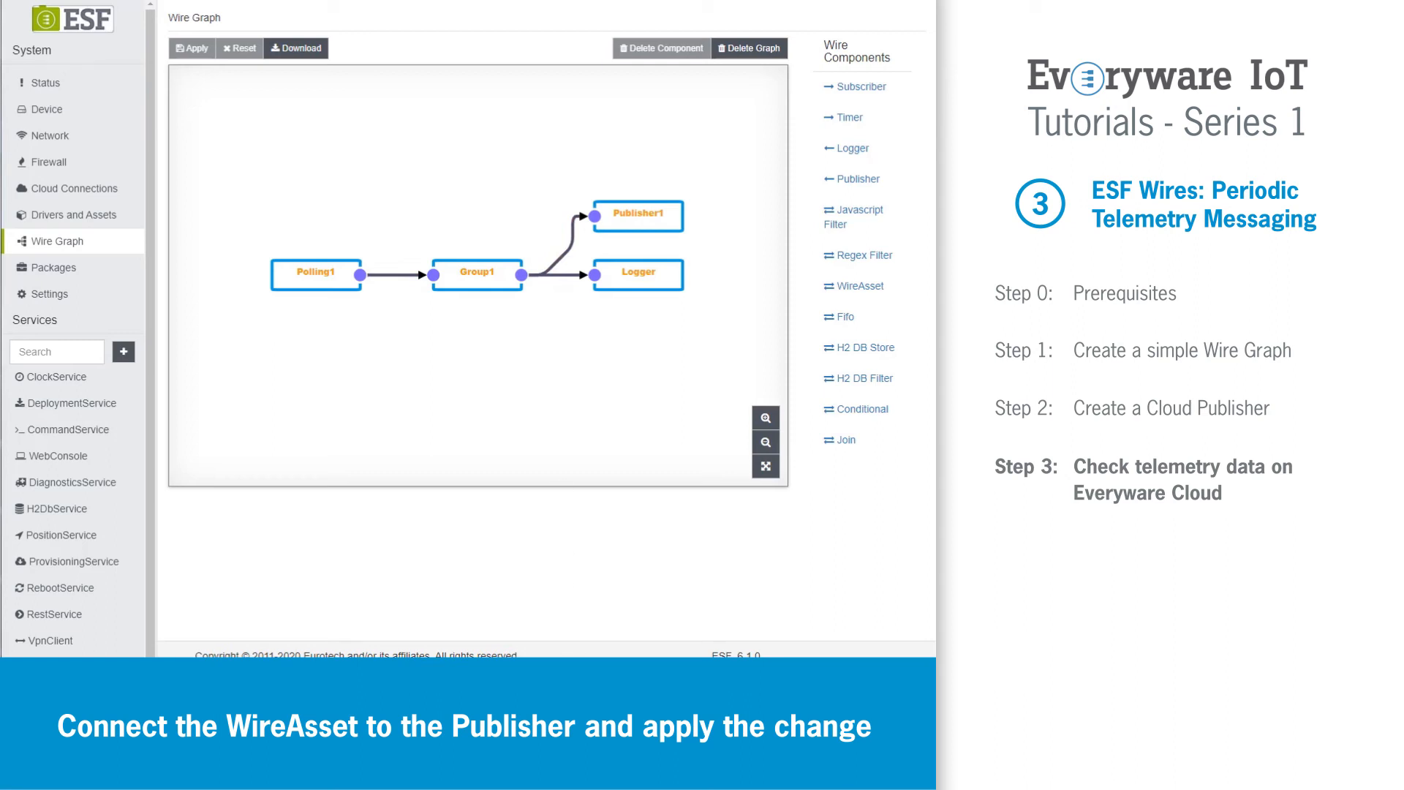
Switch to the PuTTY log and inspect the entries about publishing messages to the DEMO/data/raw/Group1 topic.
left_click(585, 683)
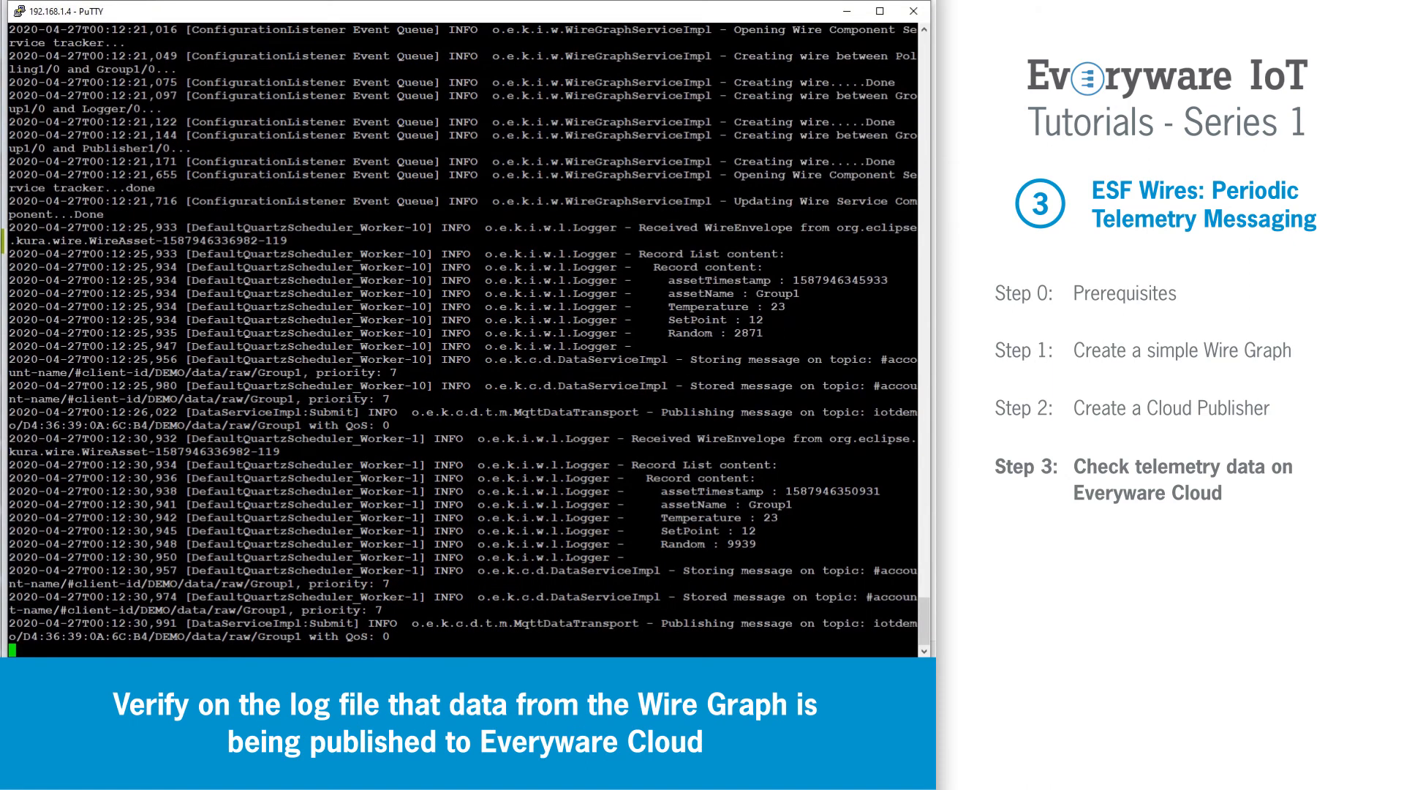
double_click(705, 623)
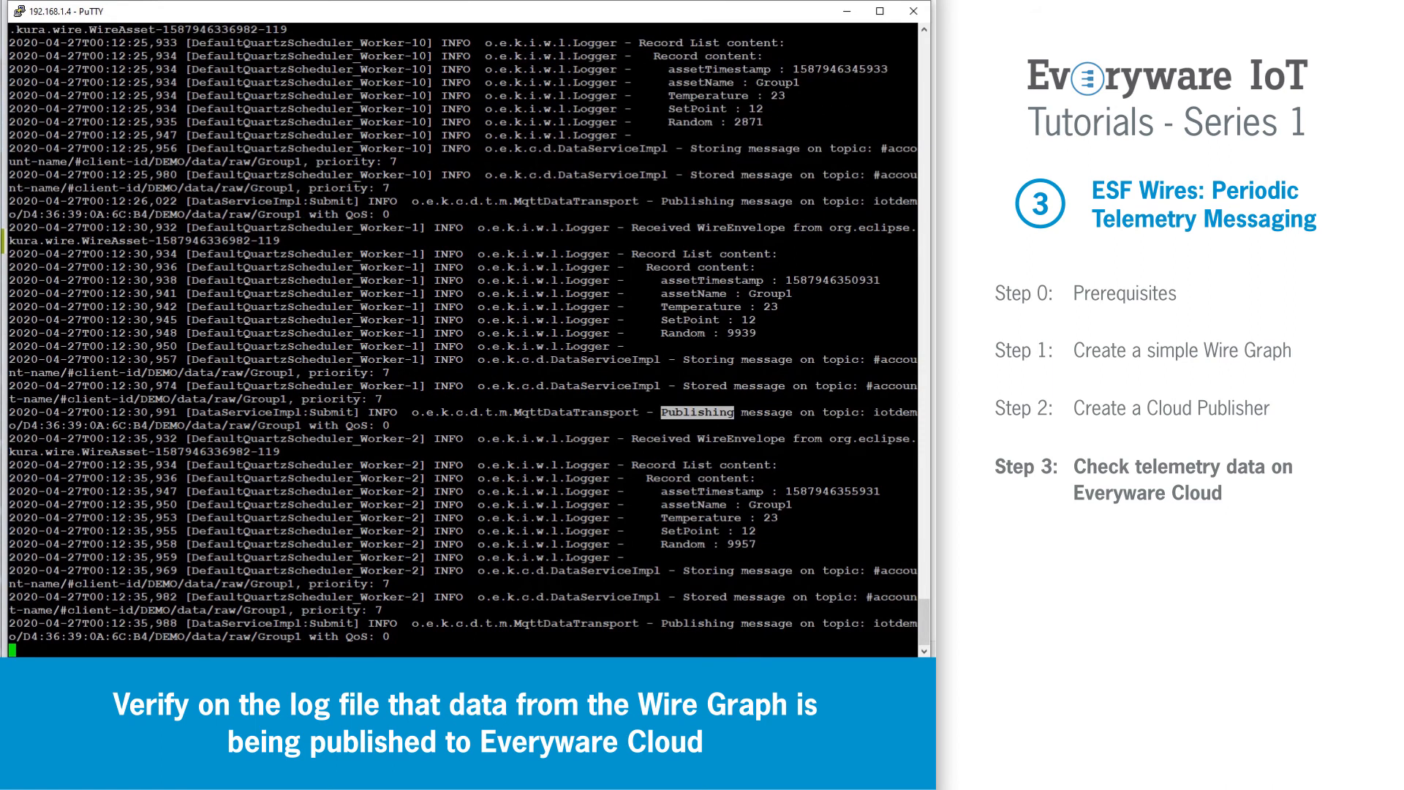
double_click(706, 623)
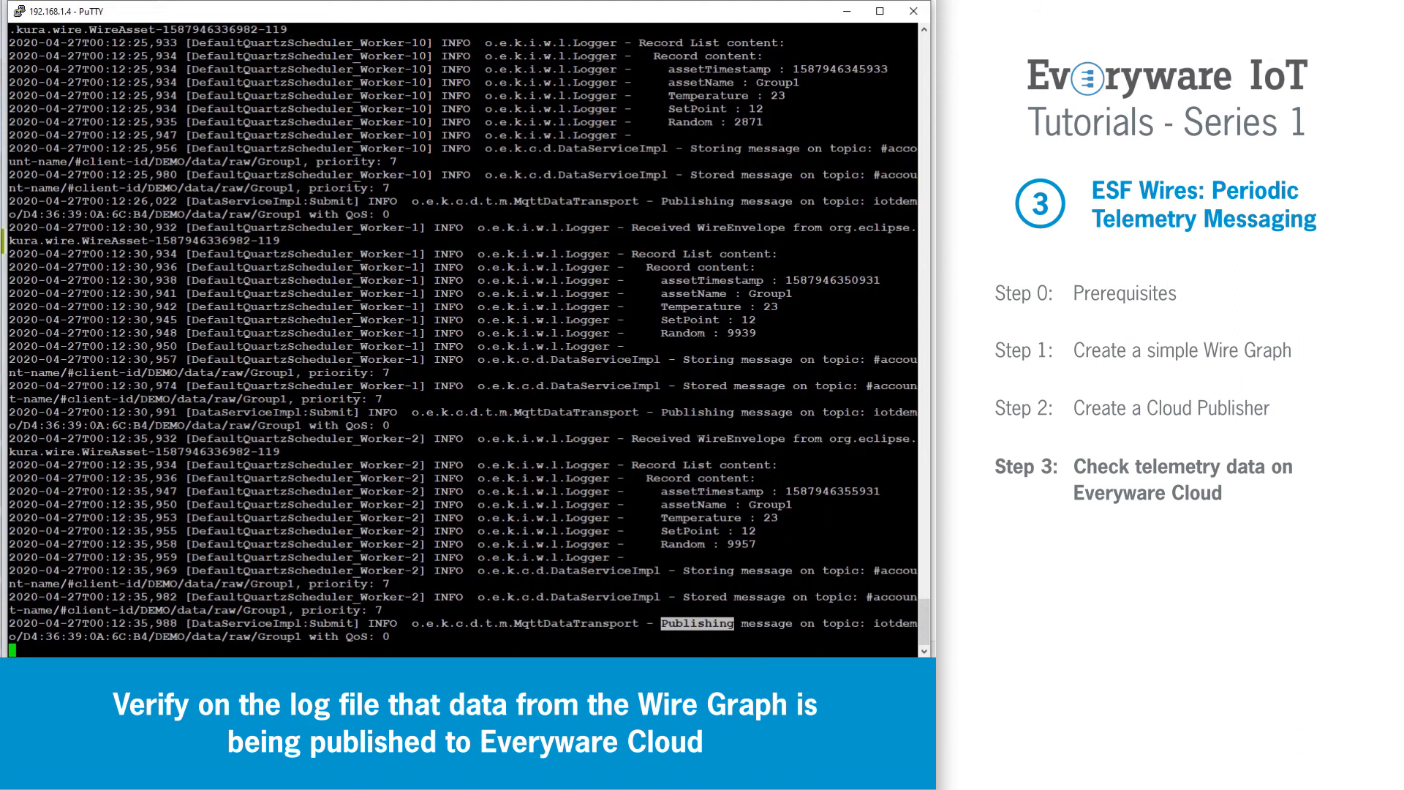
double_click(679, 623)
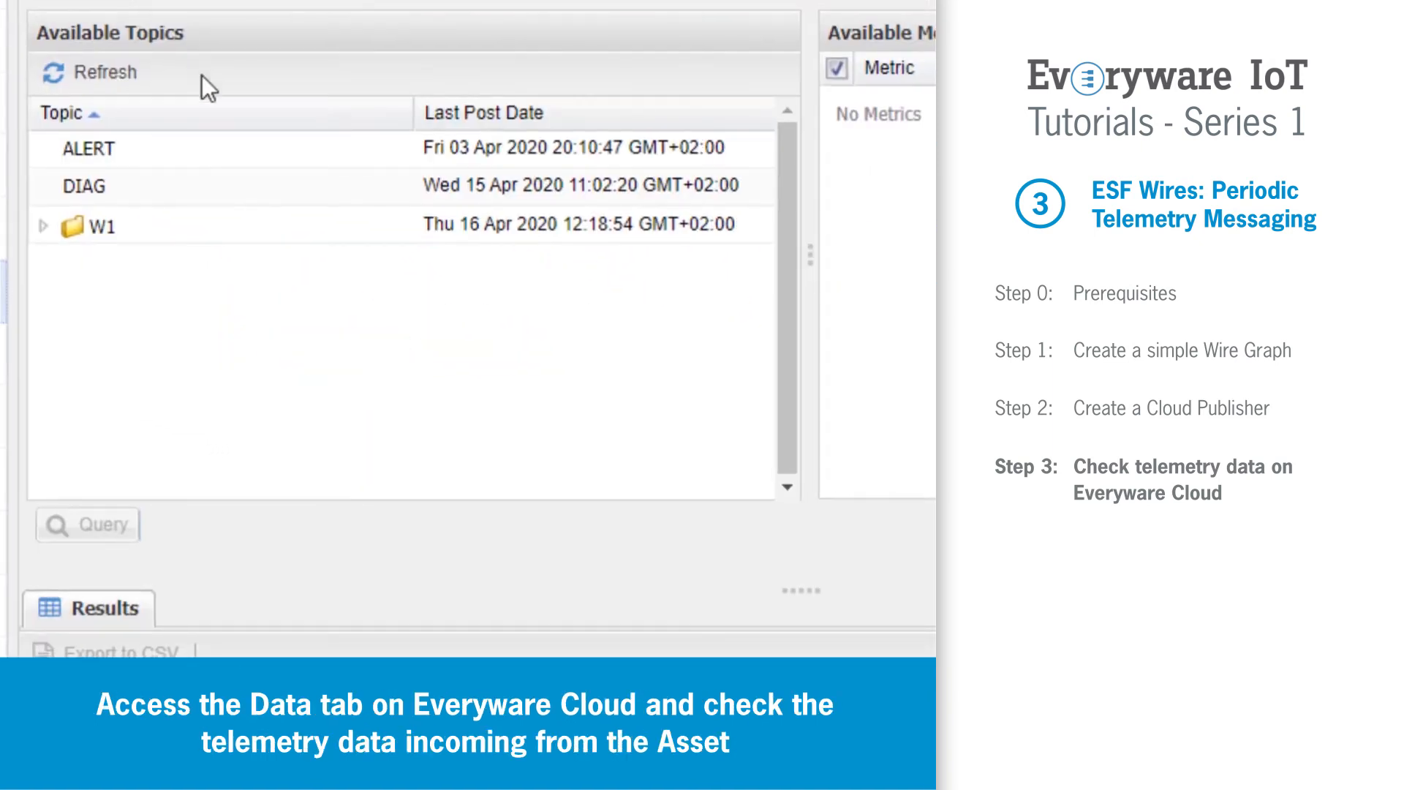
In Everyware Cloud, refresh the available data topics and show the metrics of DEMO/data/raw/Group1.
left_click(106, 82)
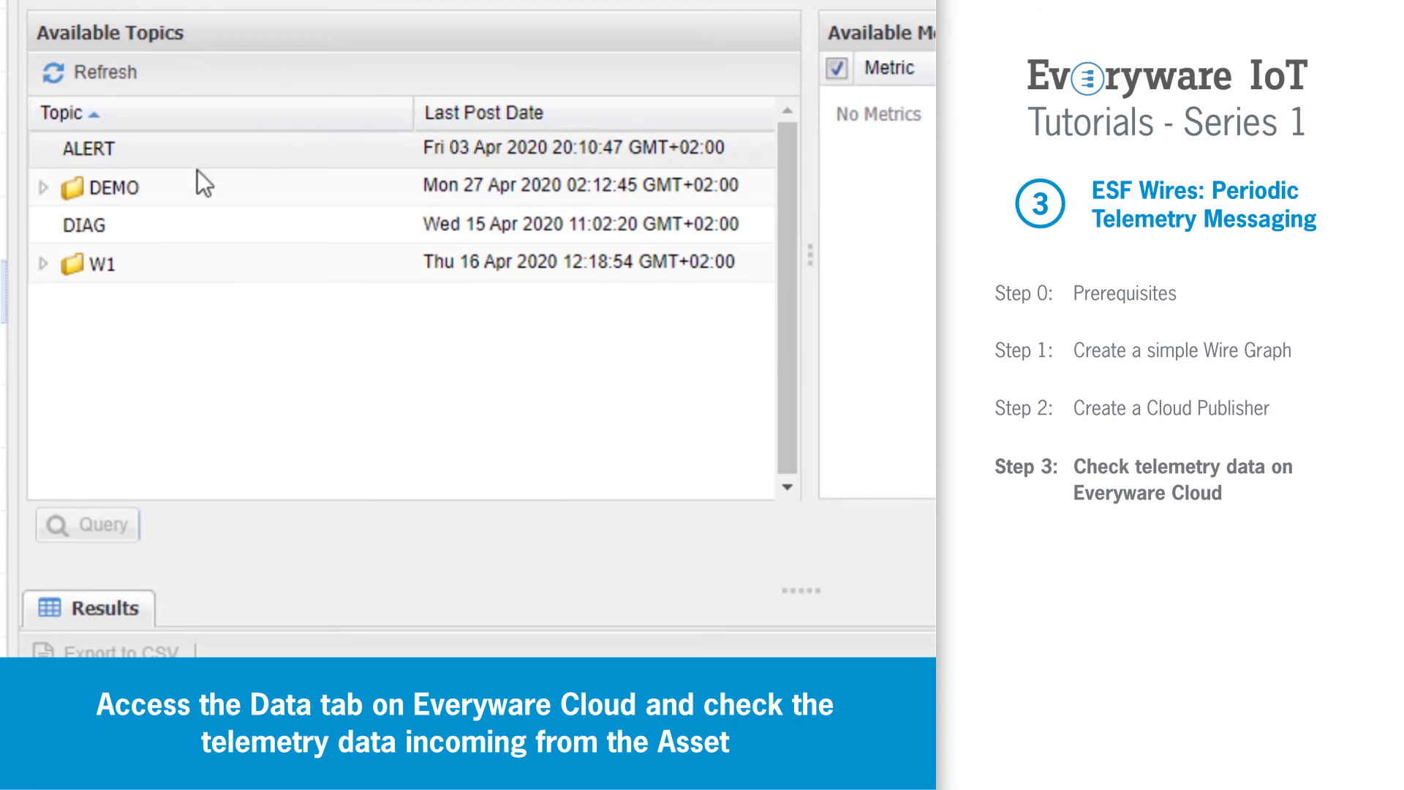
left_click(44, 190)
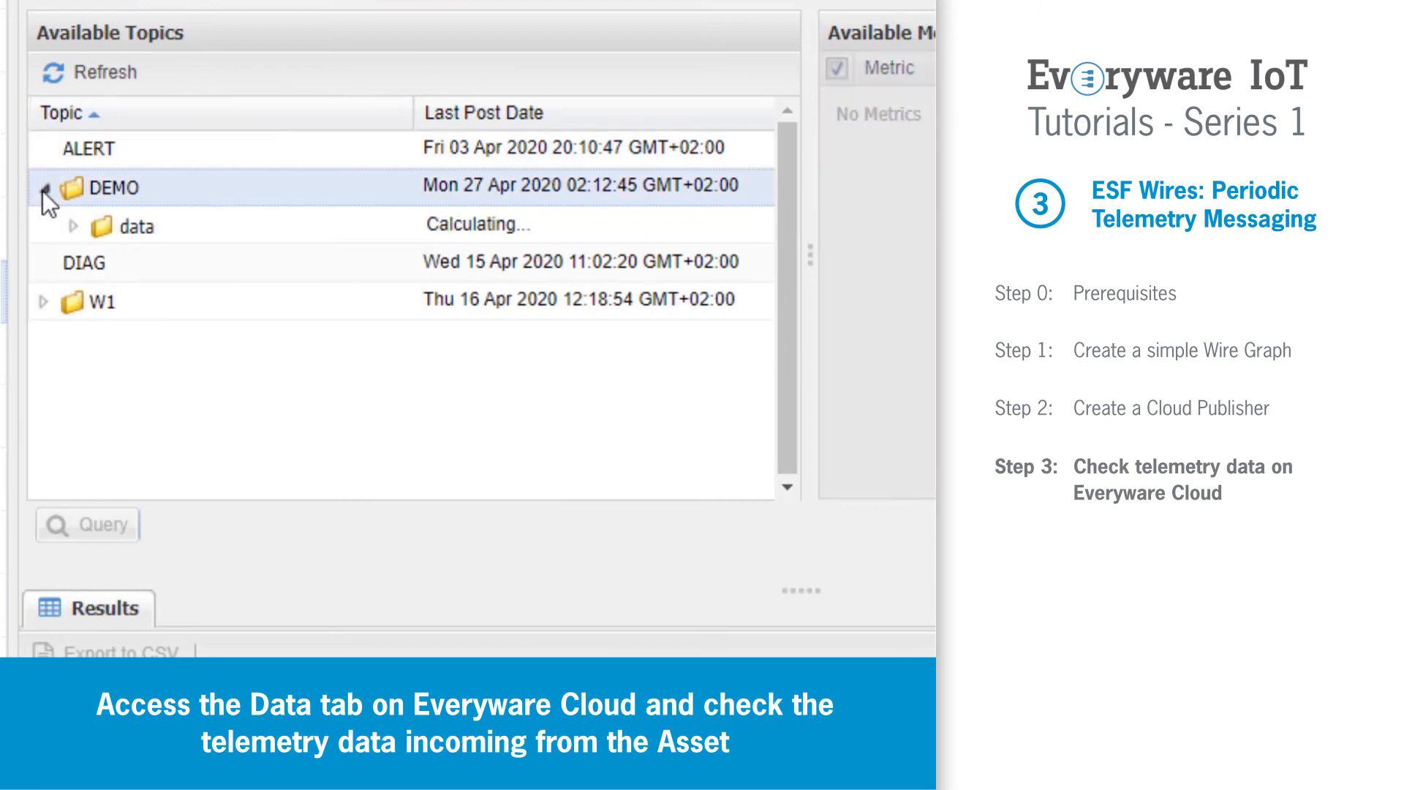
left_click(68, 226)
left_click(103, 264)
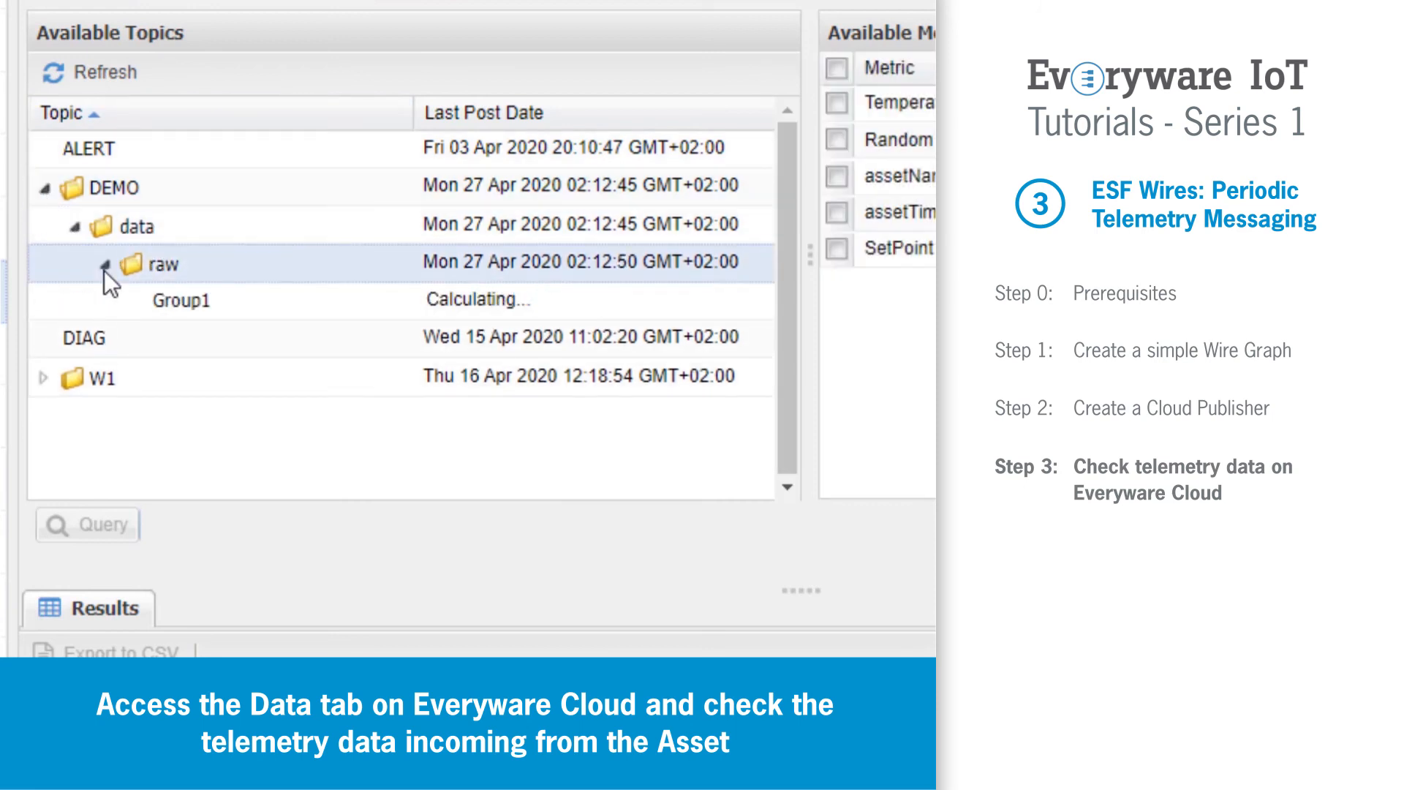
left_click(194, 309)
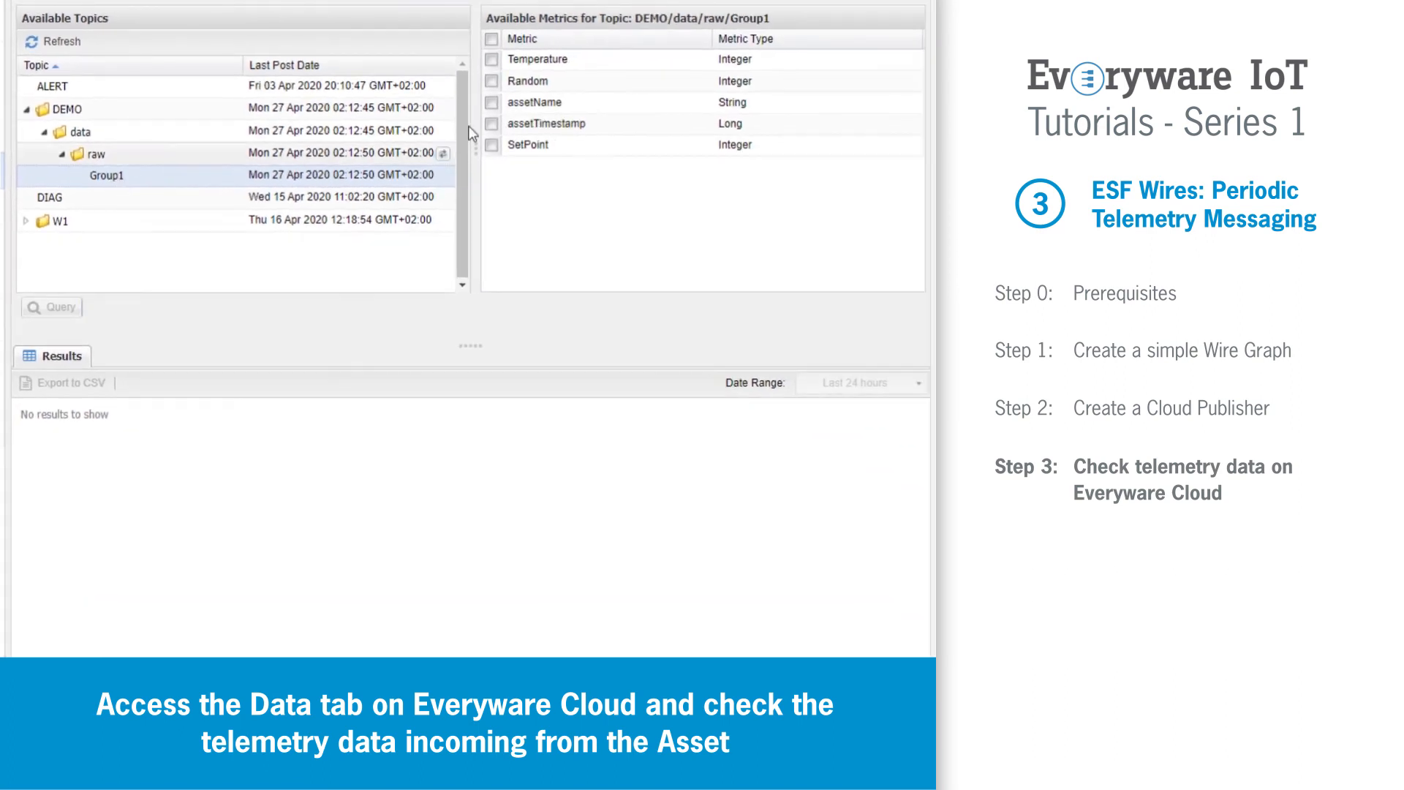
Query the Random and assetTimestamp metrics for the Group1 topic.
left_click(642, 106)
left_click(56, 310)
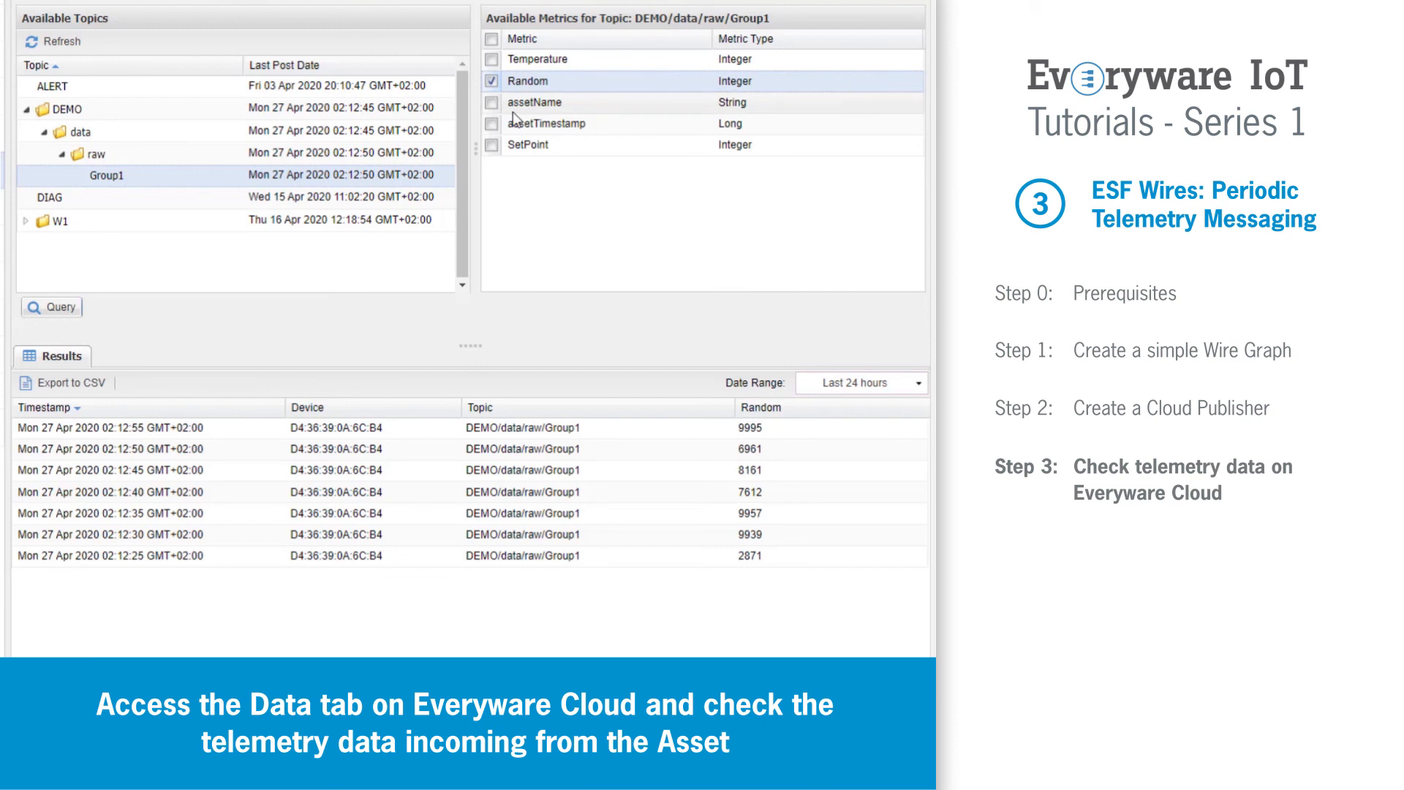
left_click(490, 123)
left_click(57, 307)
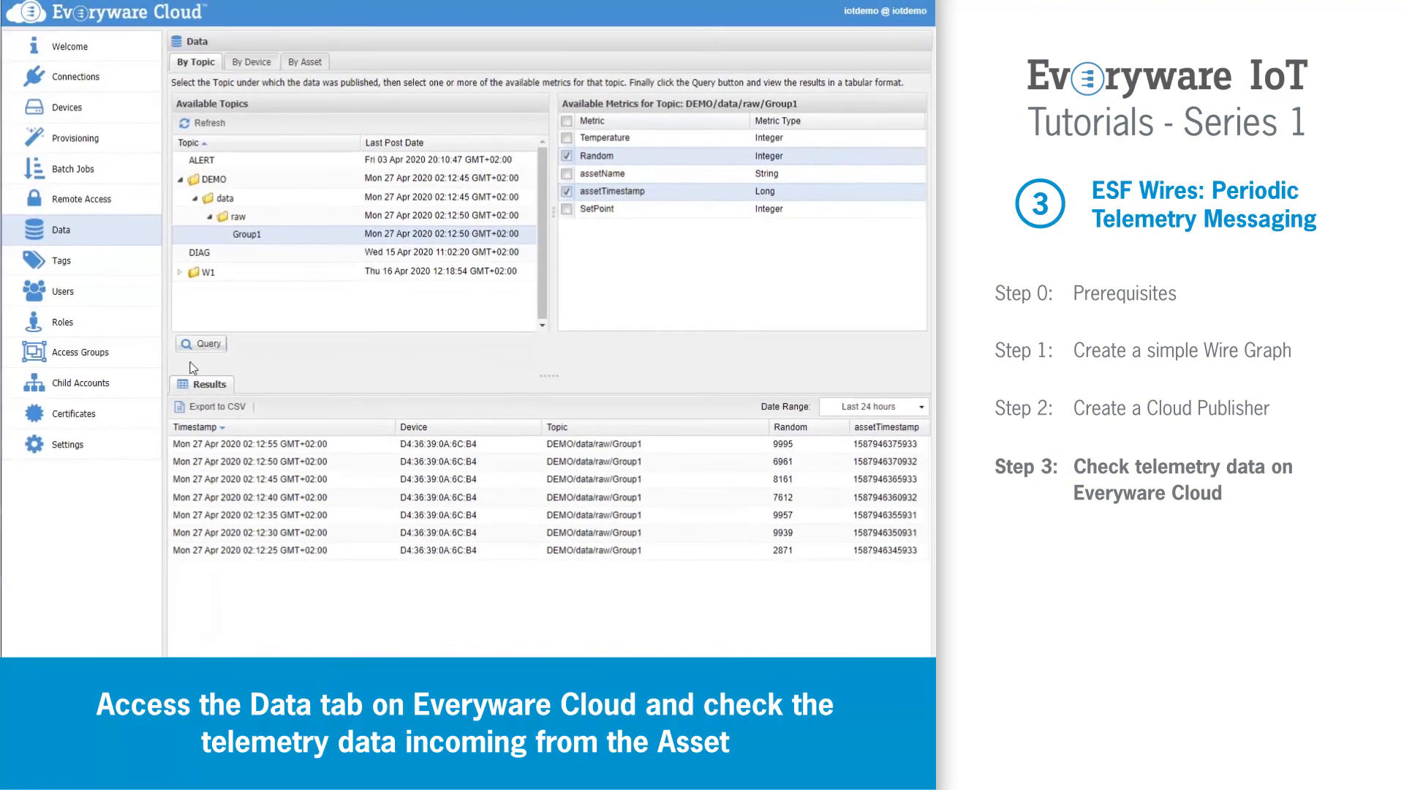
Rerun the Group1 query several times and examine the timestamps of the incoming telemetry records.
left_click(201, 348)
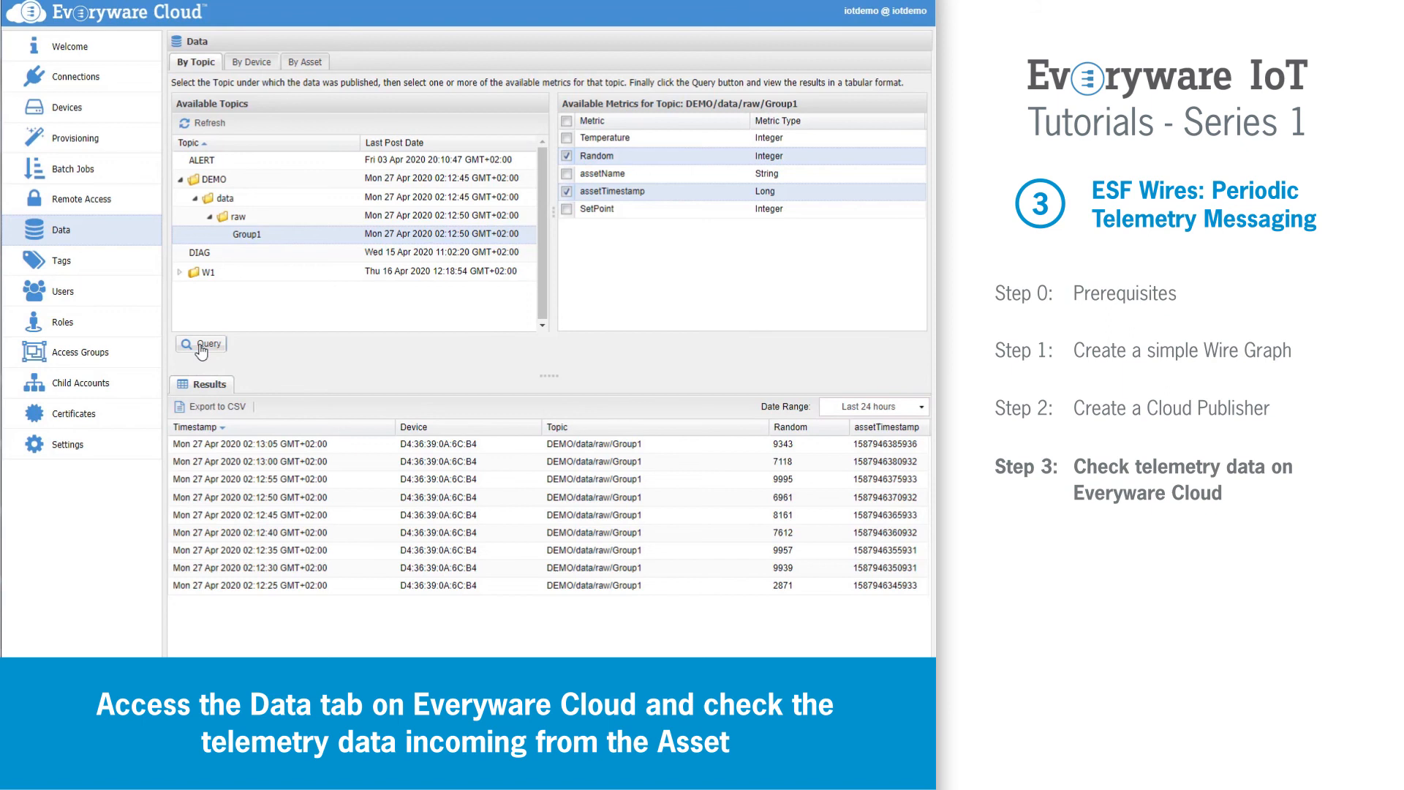
left_click(201, 348)
left_click(201, 348)
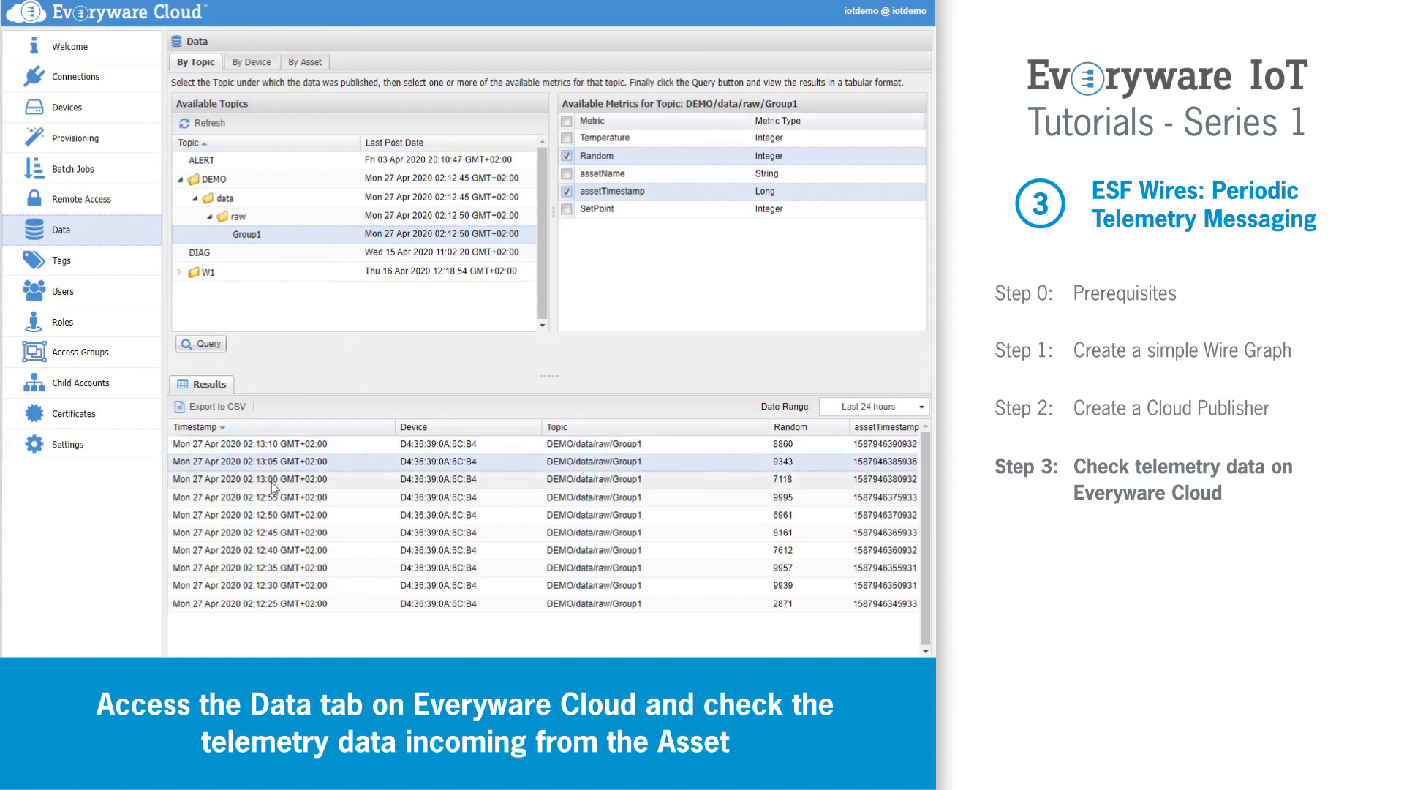
left_click(273, 539)
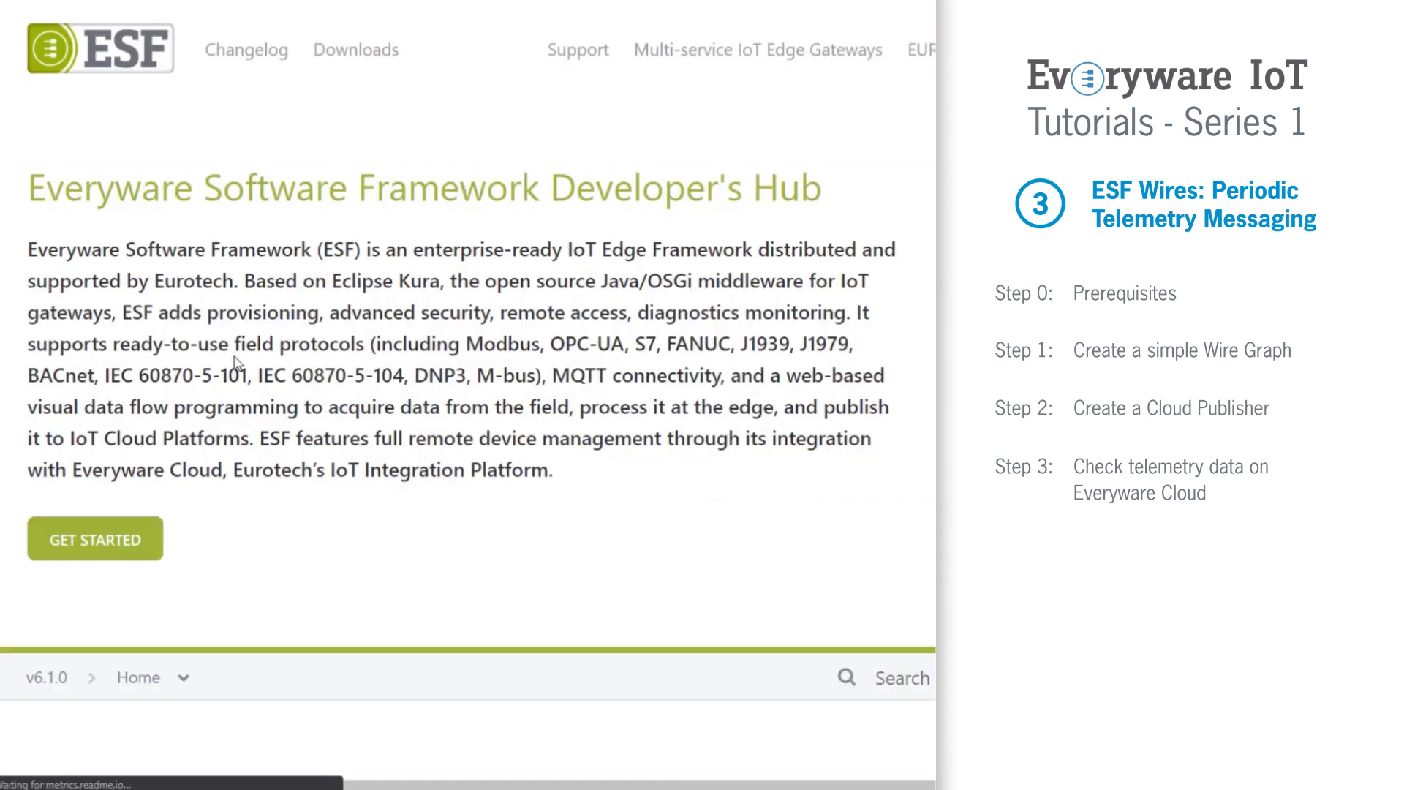
On the ESF Developer's Hub website, open the getting-started guides and go to the Everyware Cloud Connection page.
left_click(100, 541)
scroll(139, 446, "down", 3)
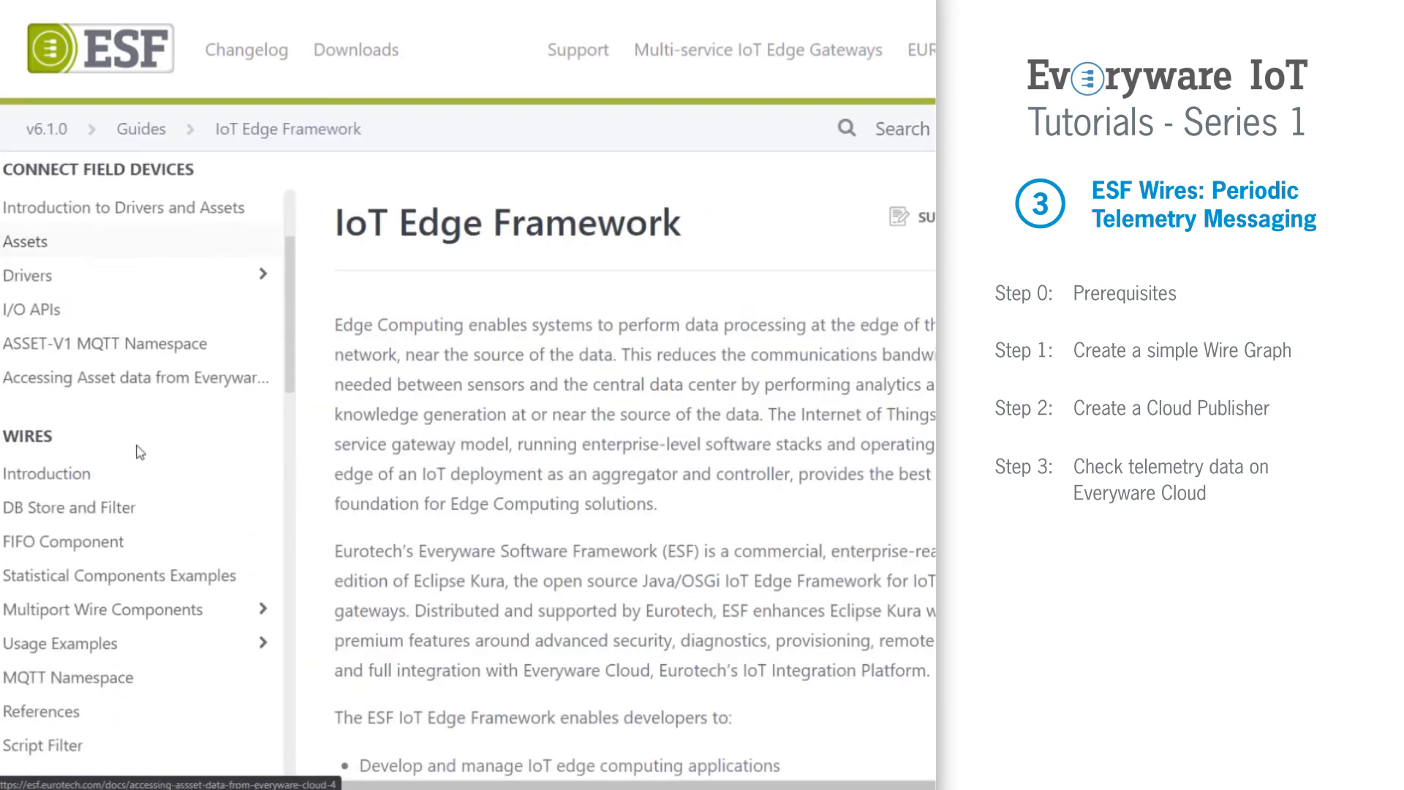
scroll(139, 444, "down", 10)
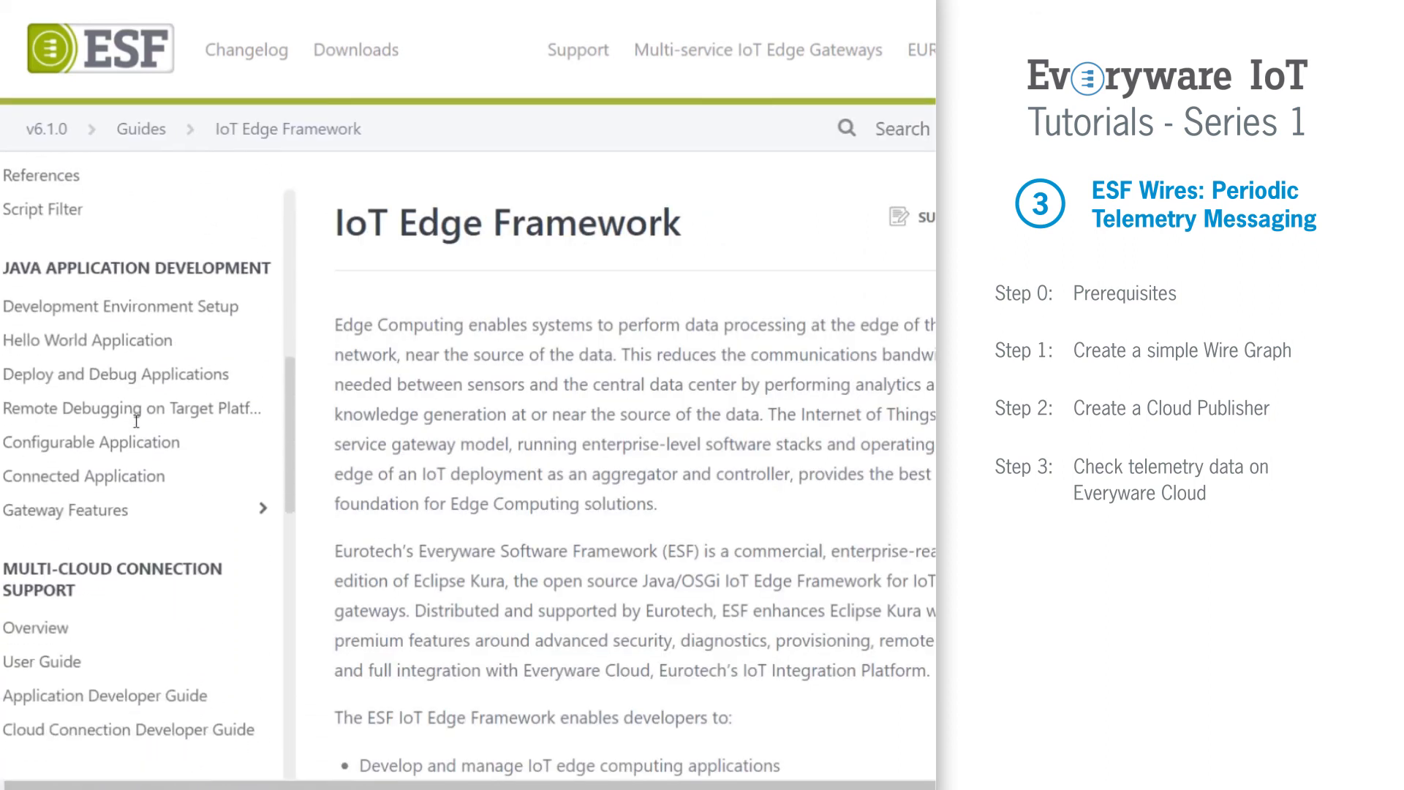
scroll(136, 421, "down", 3)
left_click(103, 414)
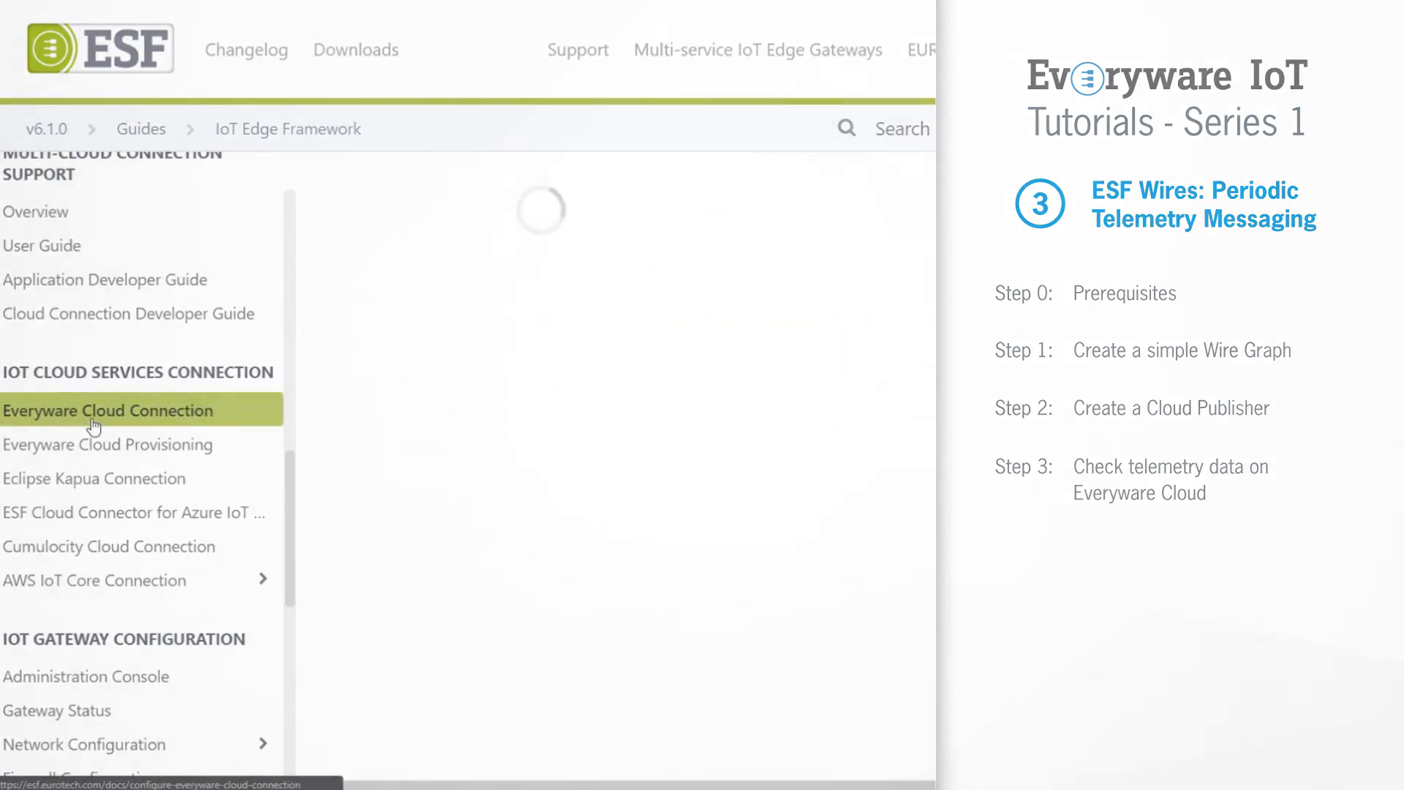